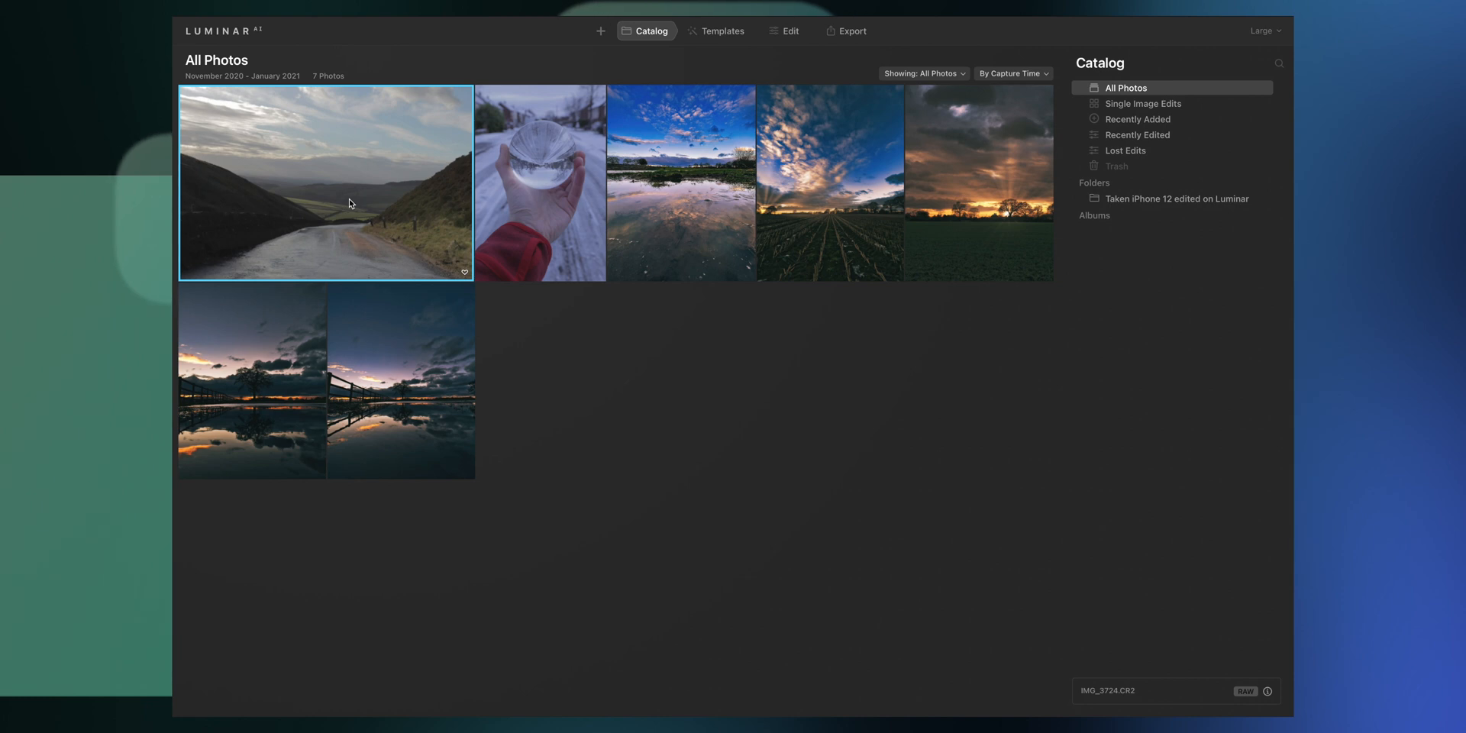
Step: Try the Forest Stream and Long Exposure templates from the Easy Landscapes collection on the road photo
click(721, 34)
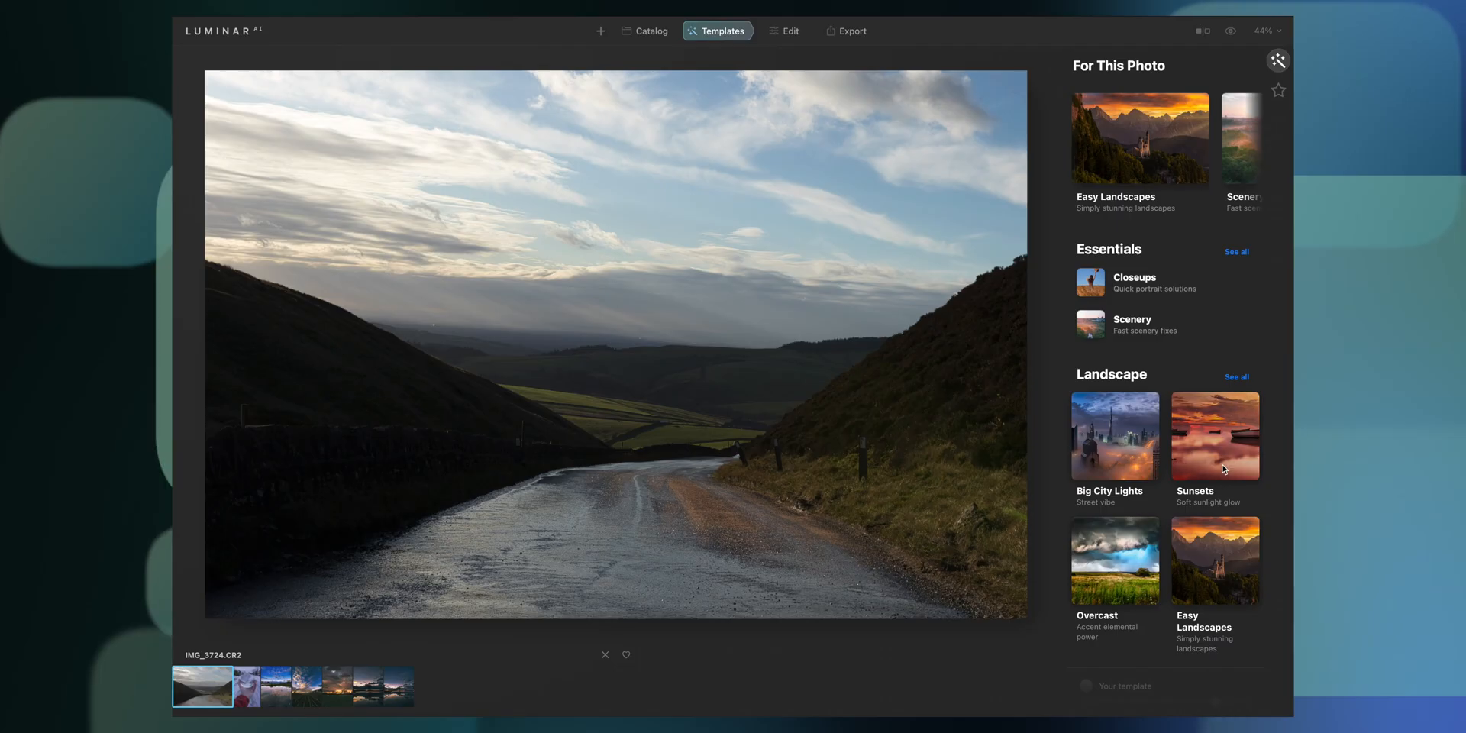
click(1124, 154)
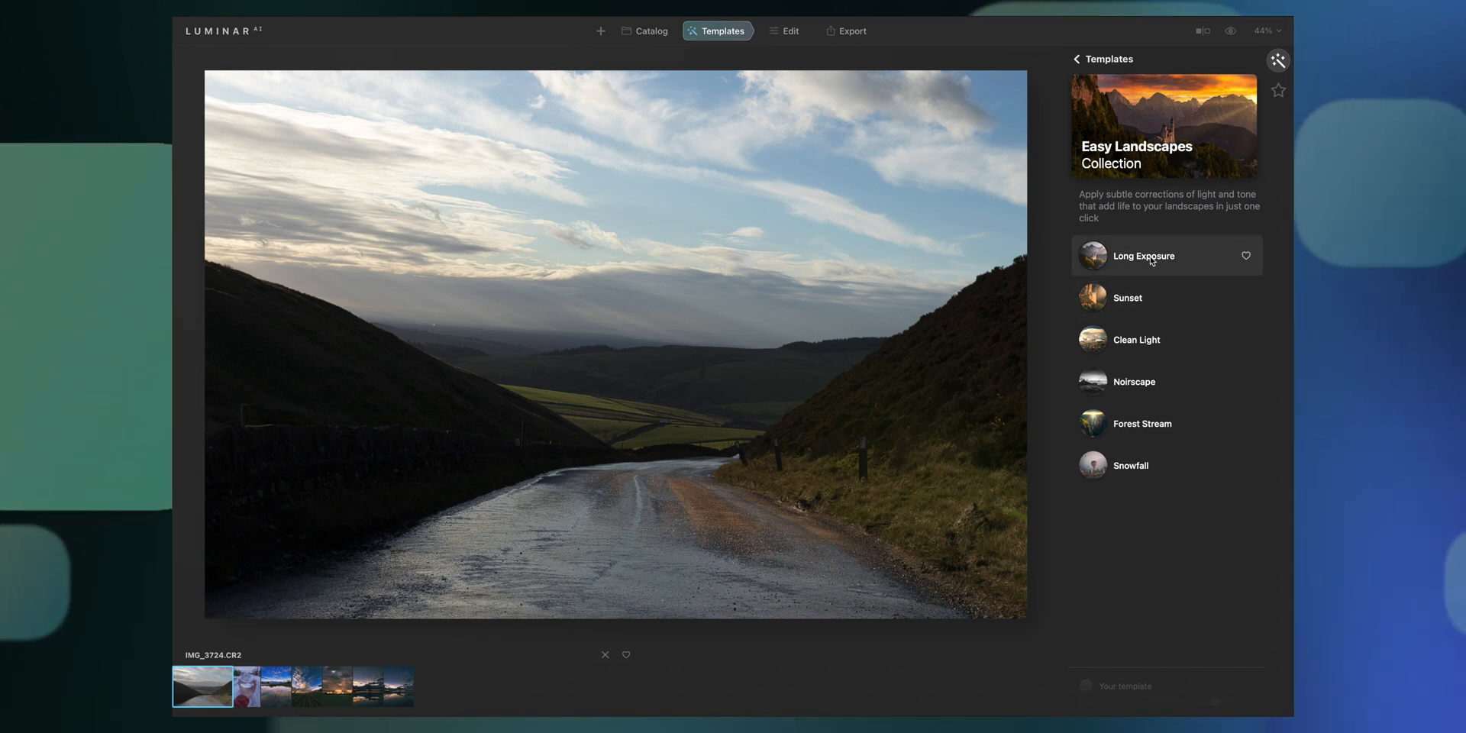
click(1145, 423)
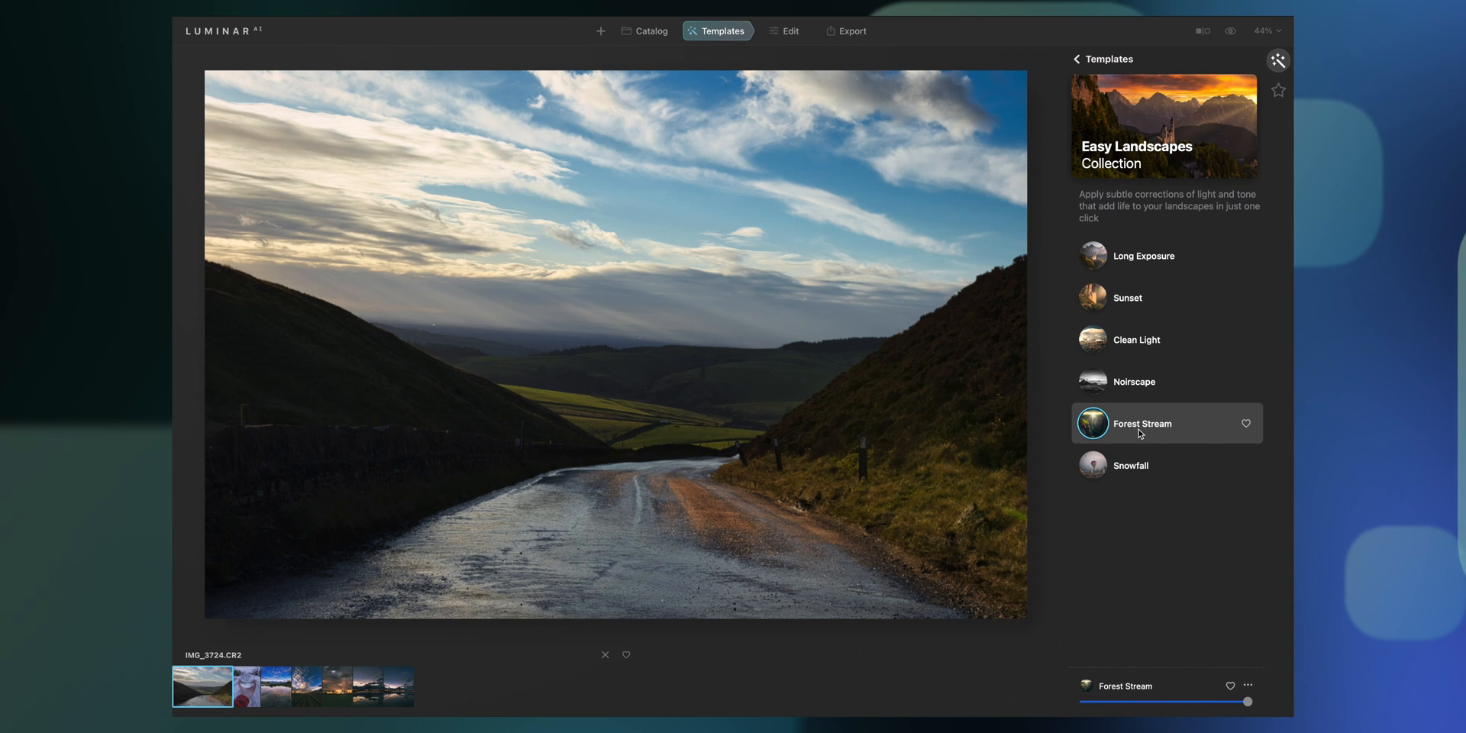
click(1128, 256)
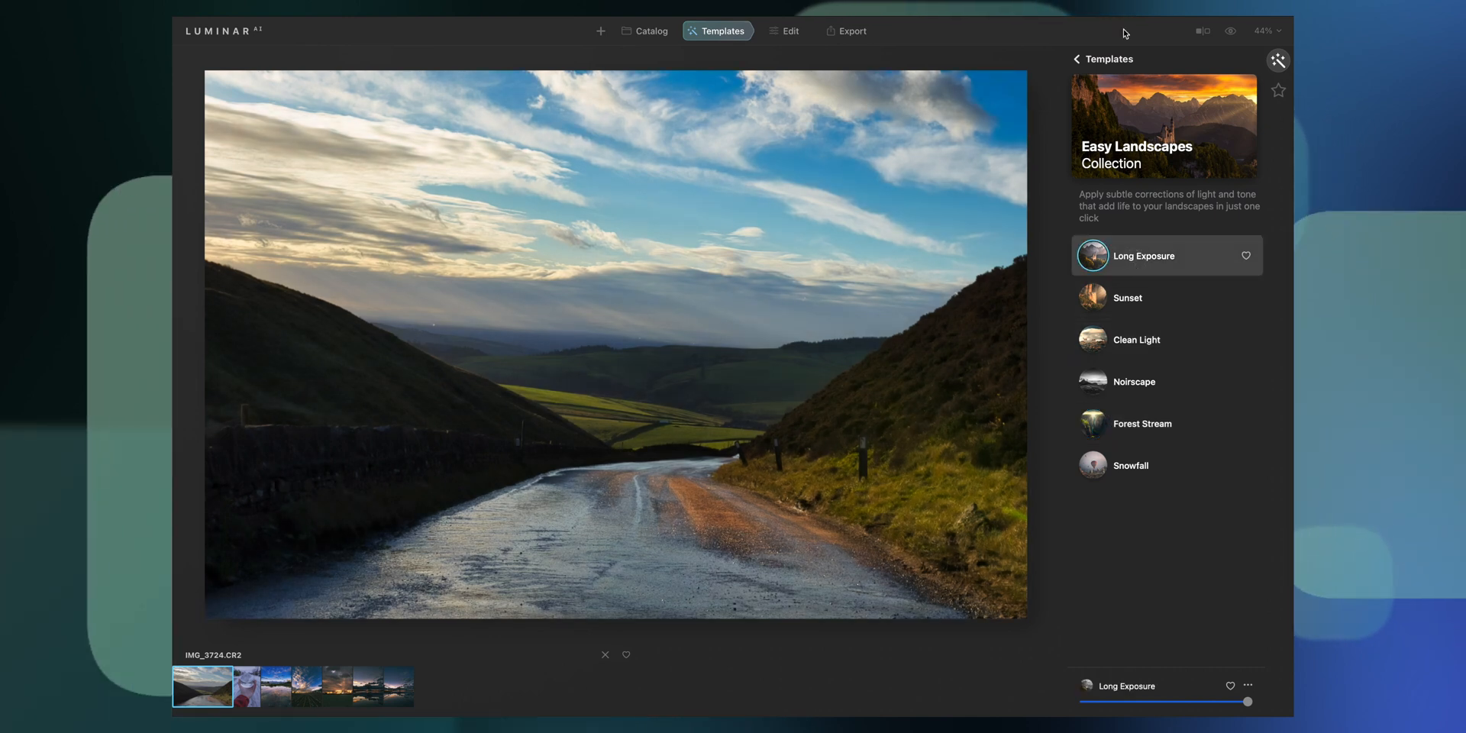
Step: Browse the other suggested template collections and apply Long Exposure from Easy Landscapes at slightly reduced strength
click(1078, 62)
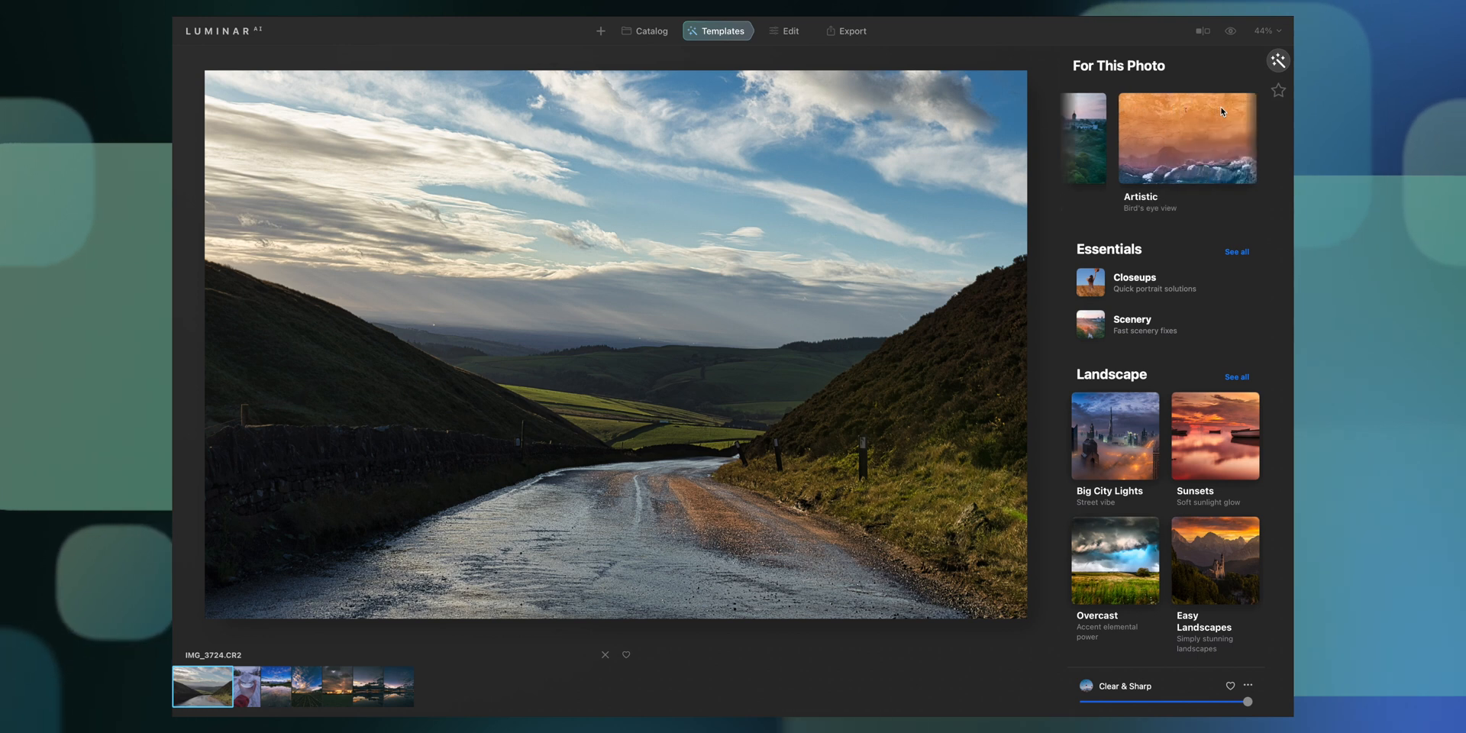
click(1218, 114)
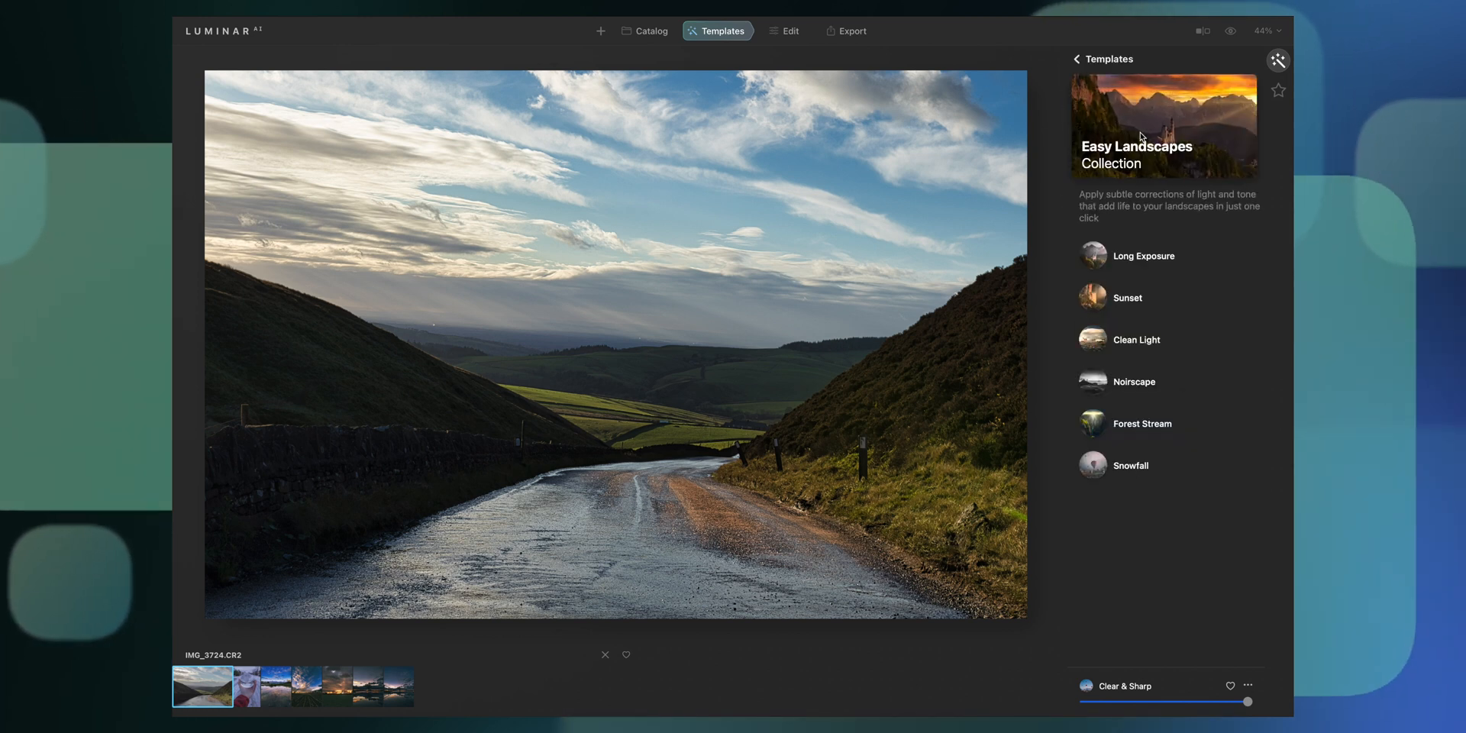
click(1122, 261)
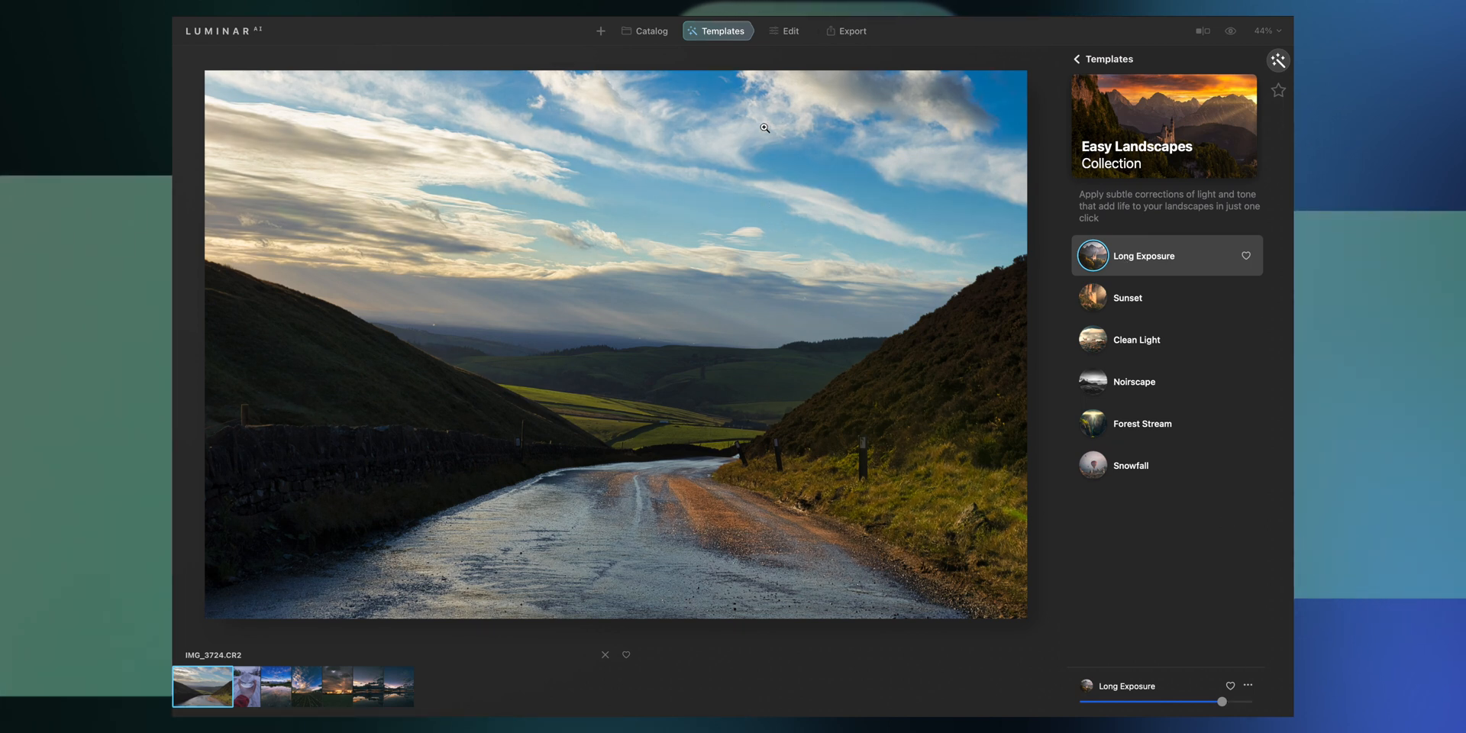
Step: Reset a trial rotation of the road photo, crop it with Composition AI and fine-tune the framing
click(782, 31)
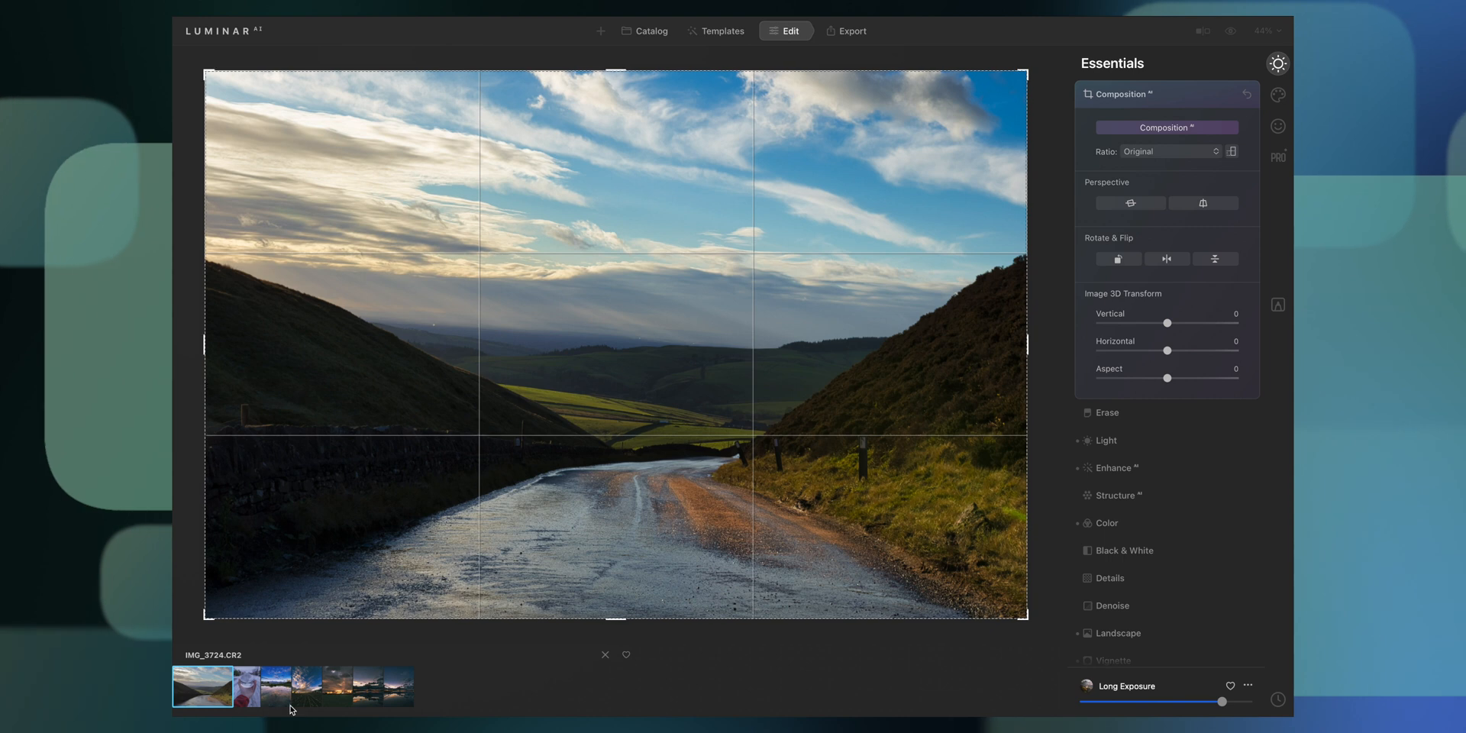
drag(203, 615, 441, 622)
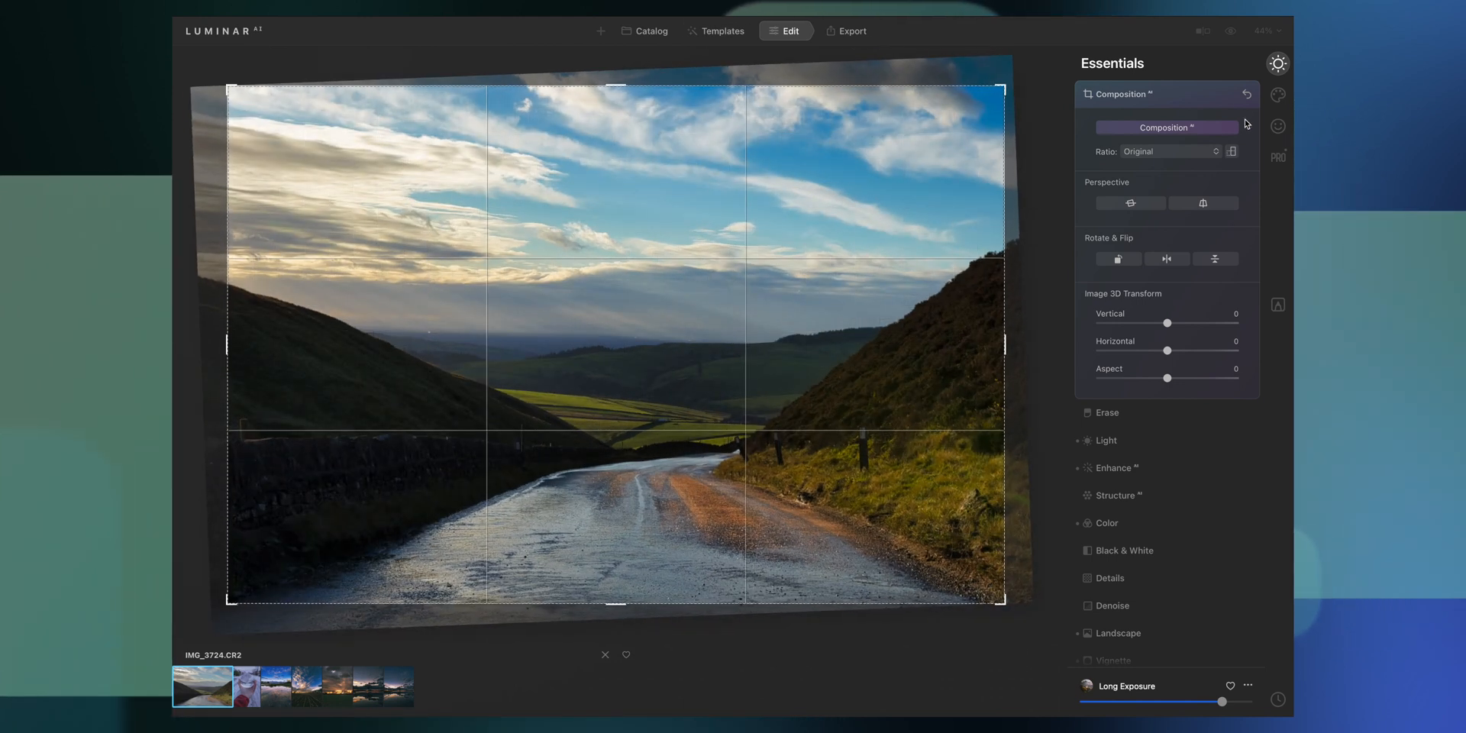
click(1246, 94)
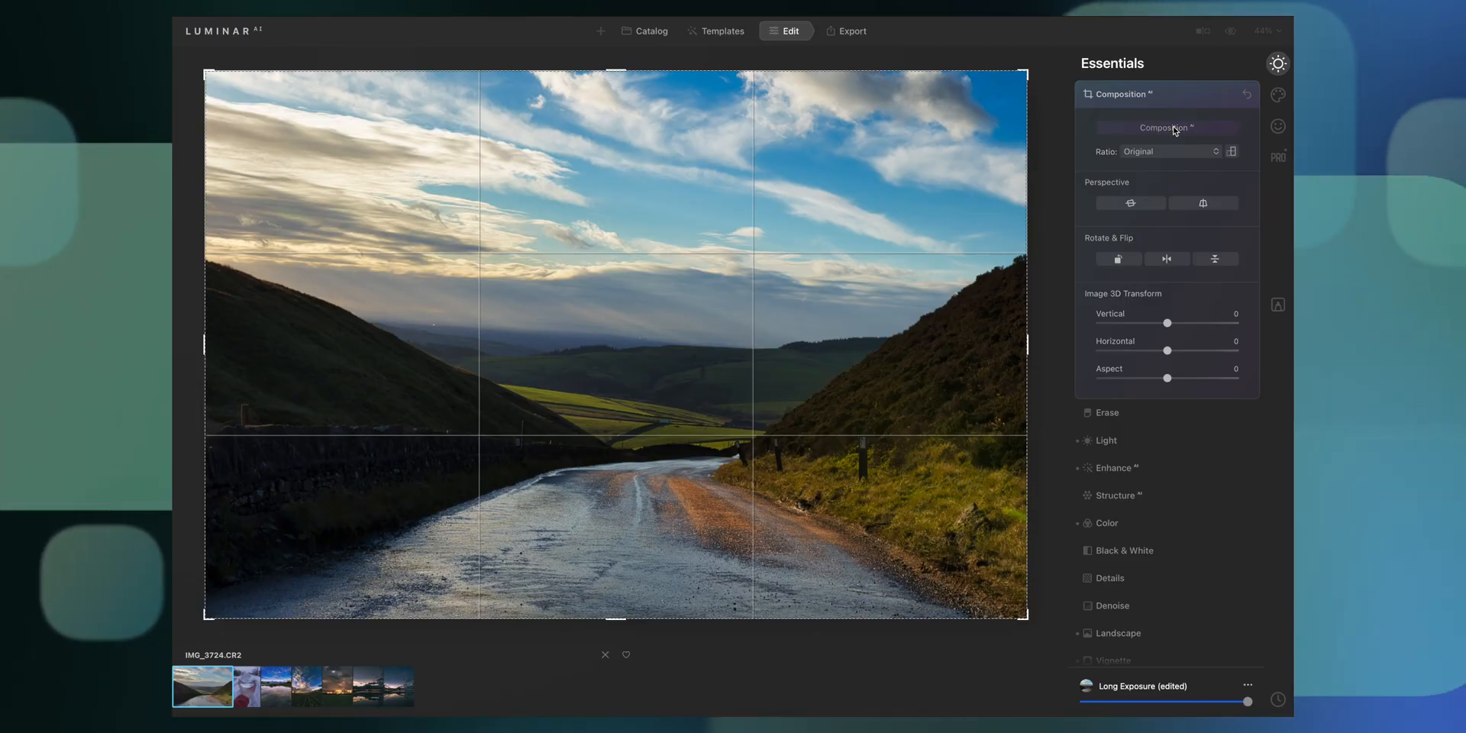
click(1174, 128)
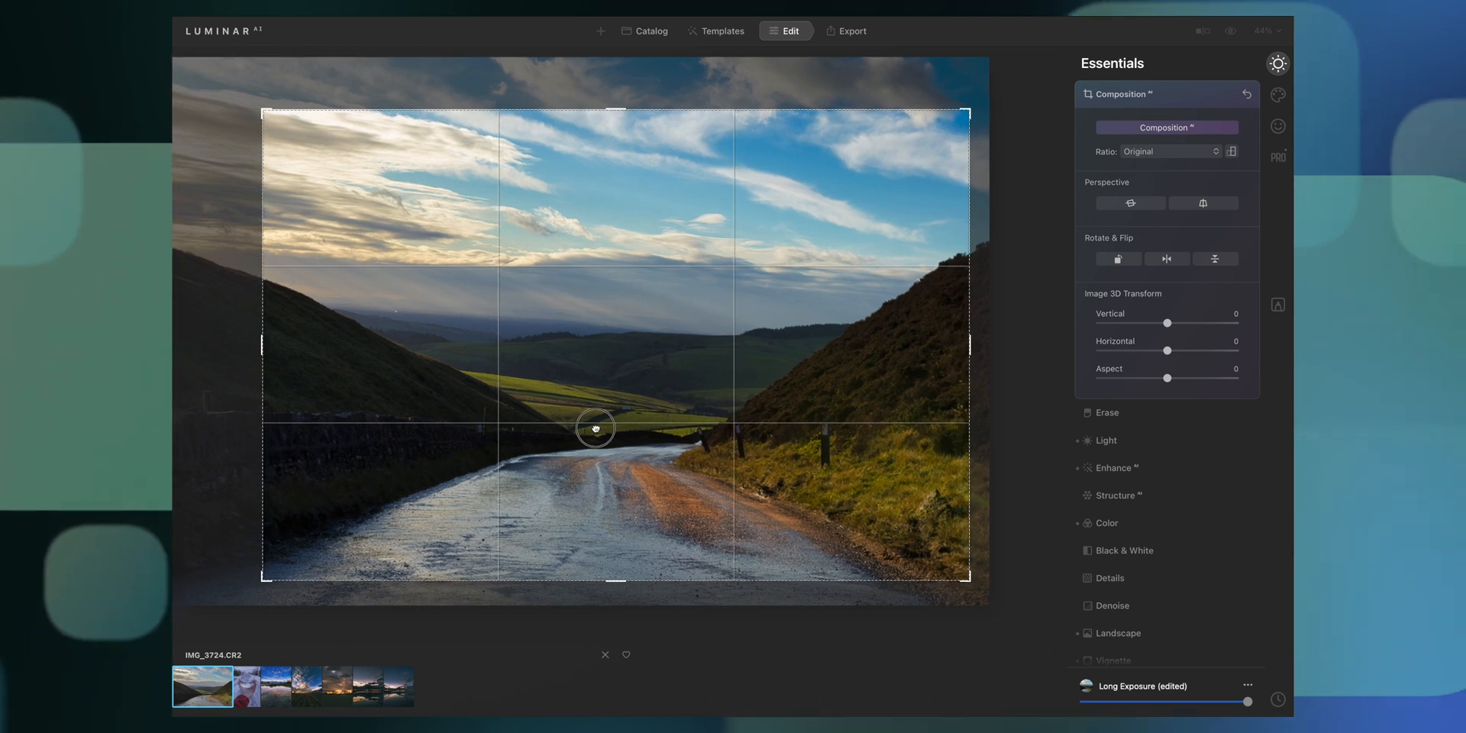
drag(540, 592, 567, 593)
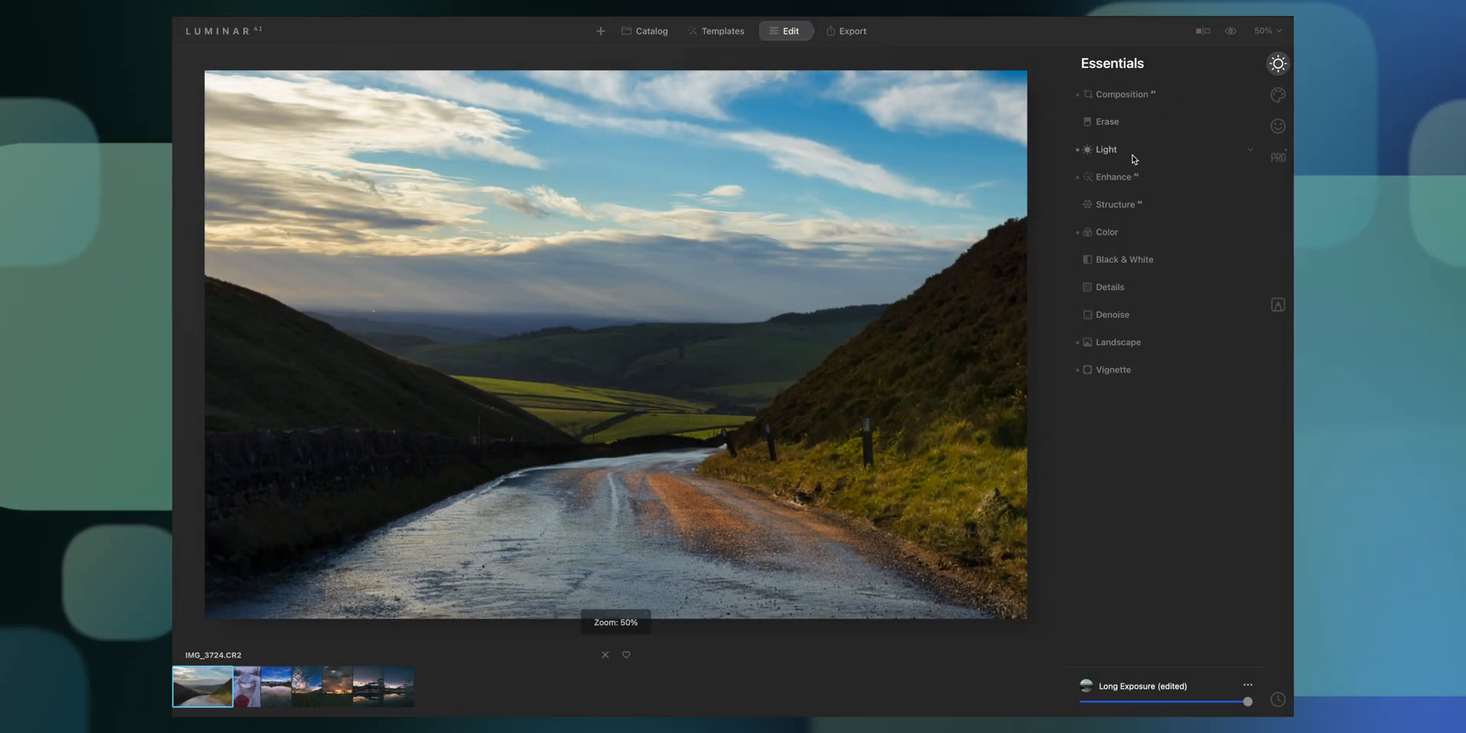
Step: Adjust the photo's light by setting Shadows to 51, Highlights to -48 and Smart Contrast to 26
click(1133, 155)
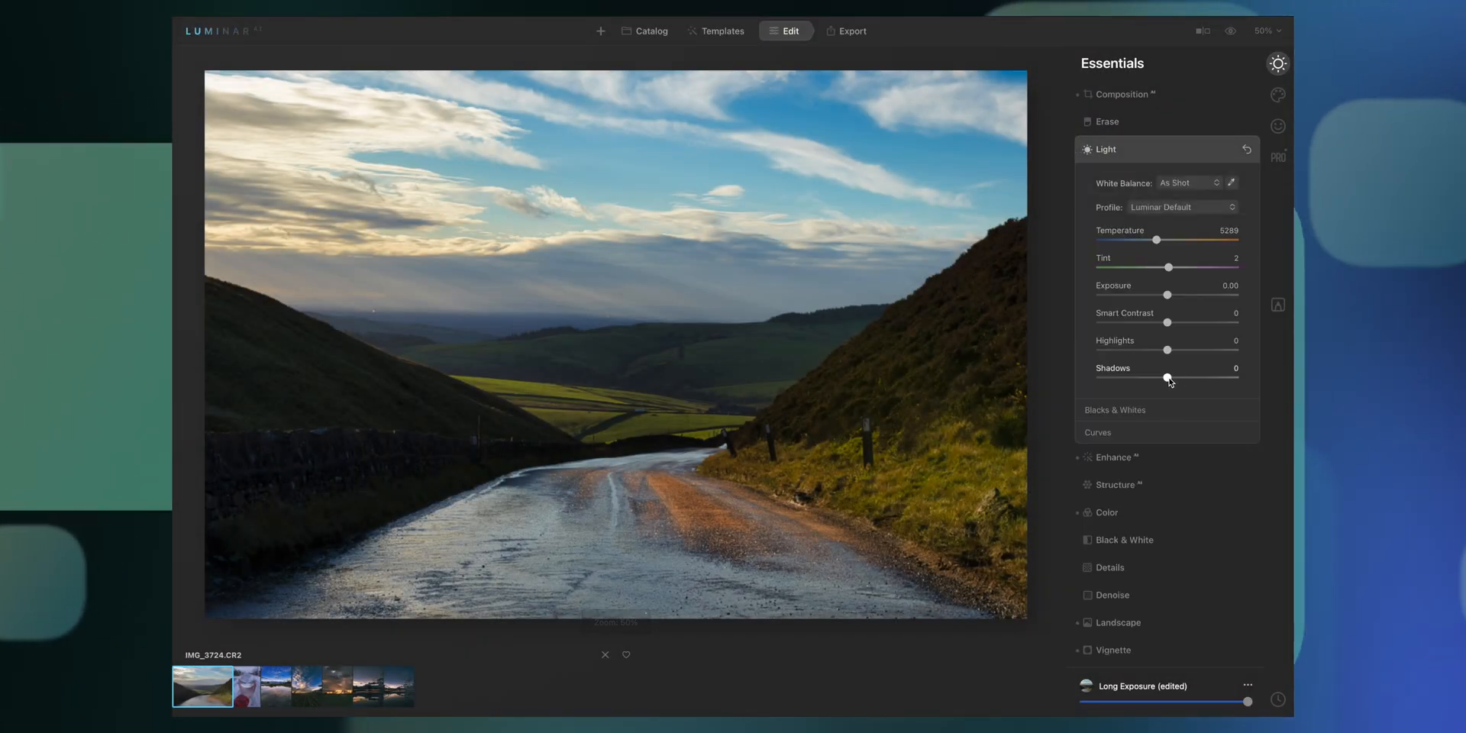
drag(1168, 379, 1195, 377)
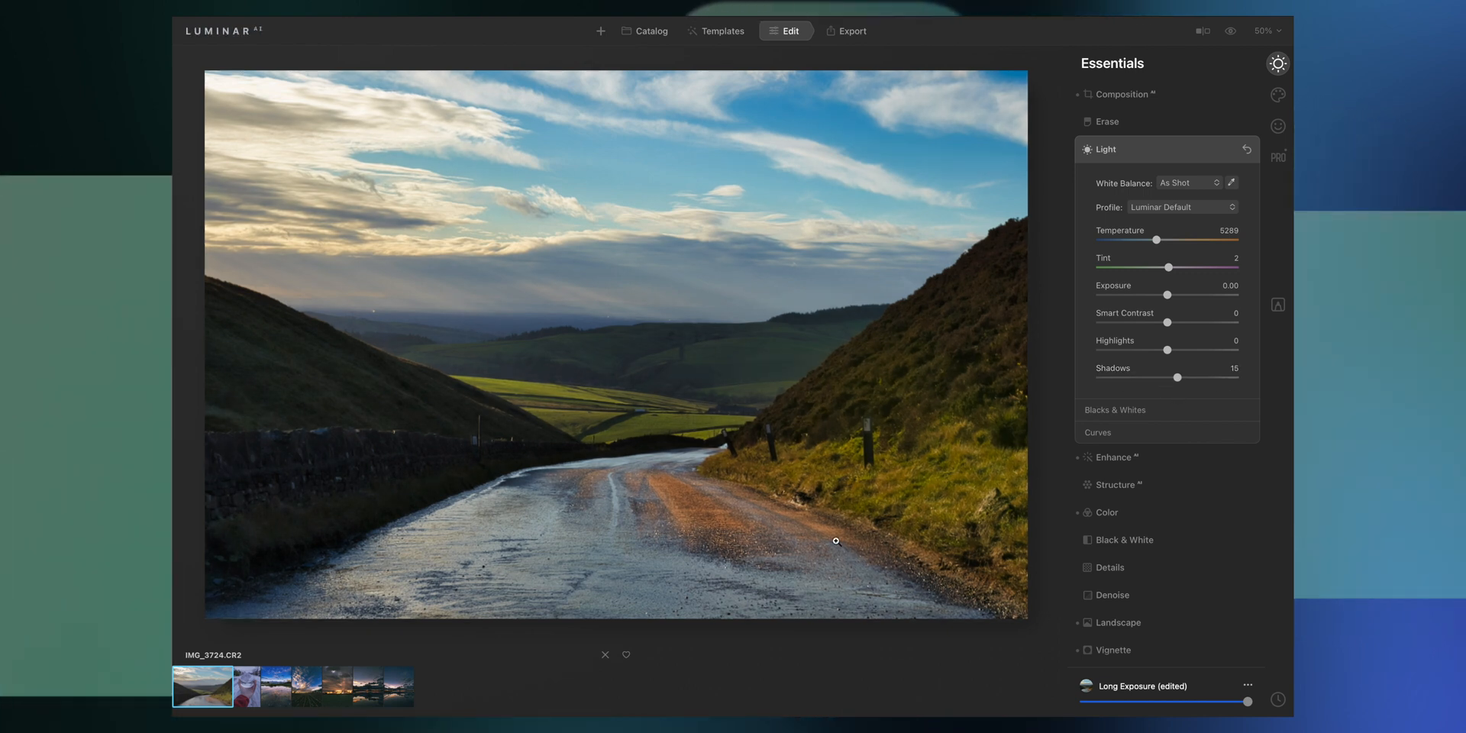
drag(1179, 381, 1186, 323)
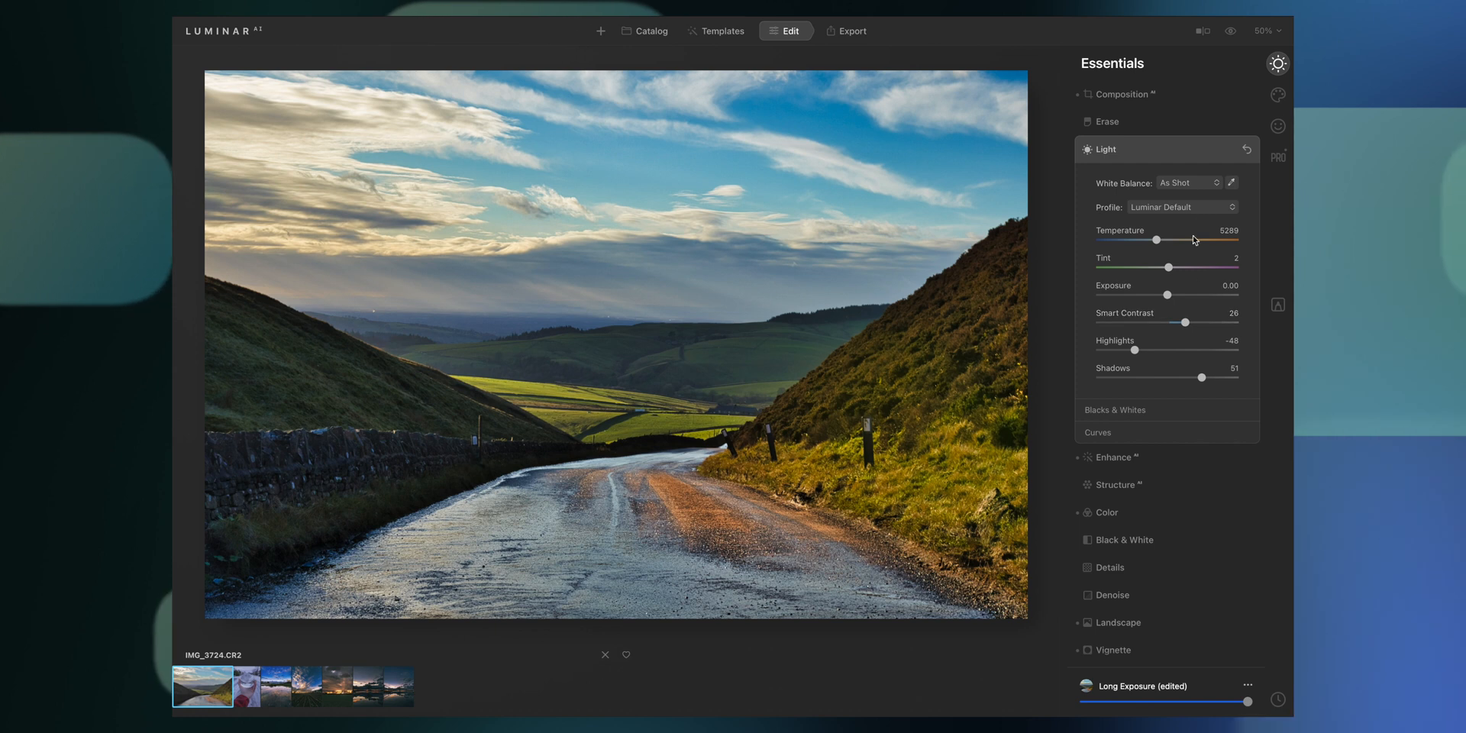
Step: Enhance the photo with Accent AI at about 65, revisiting the Easy Landscapes templates in between
click(1113, 456)
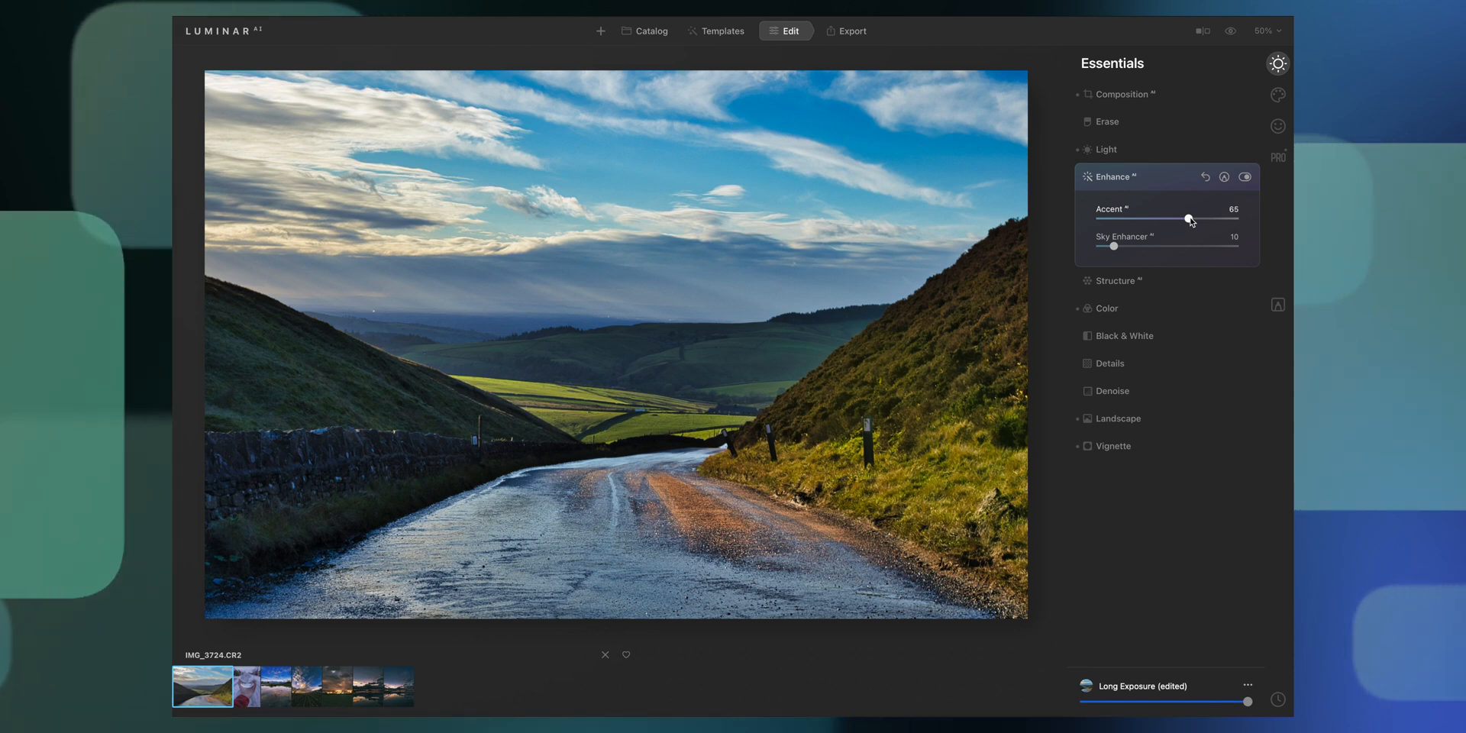
click(694, 31)
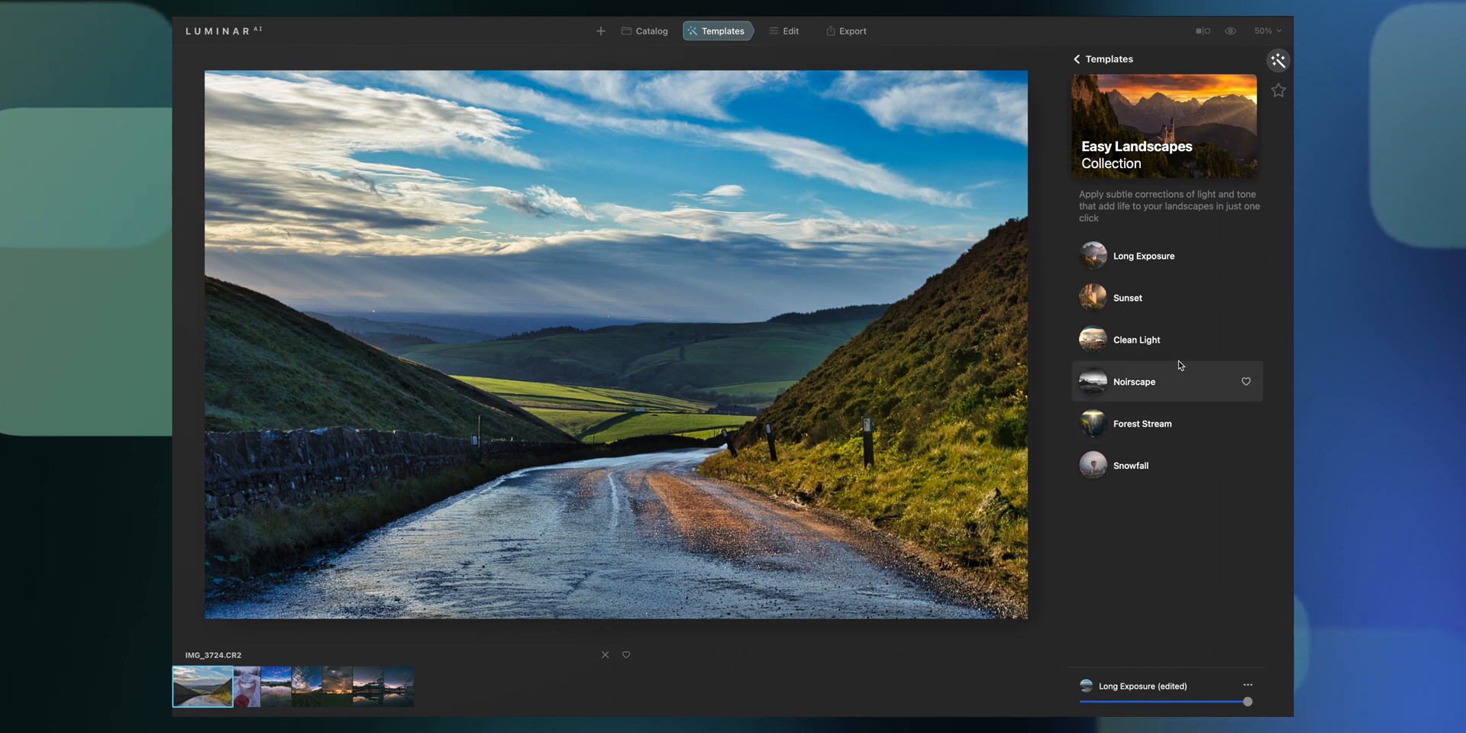
click(784, 31)
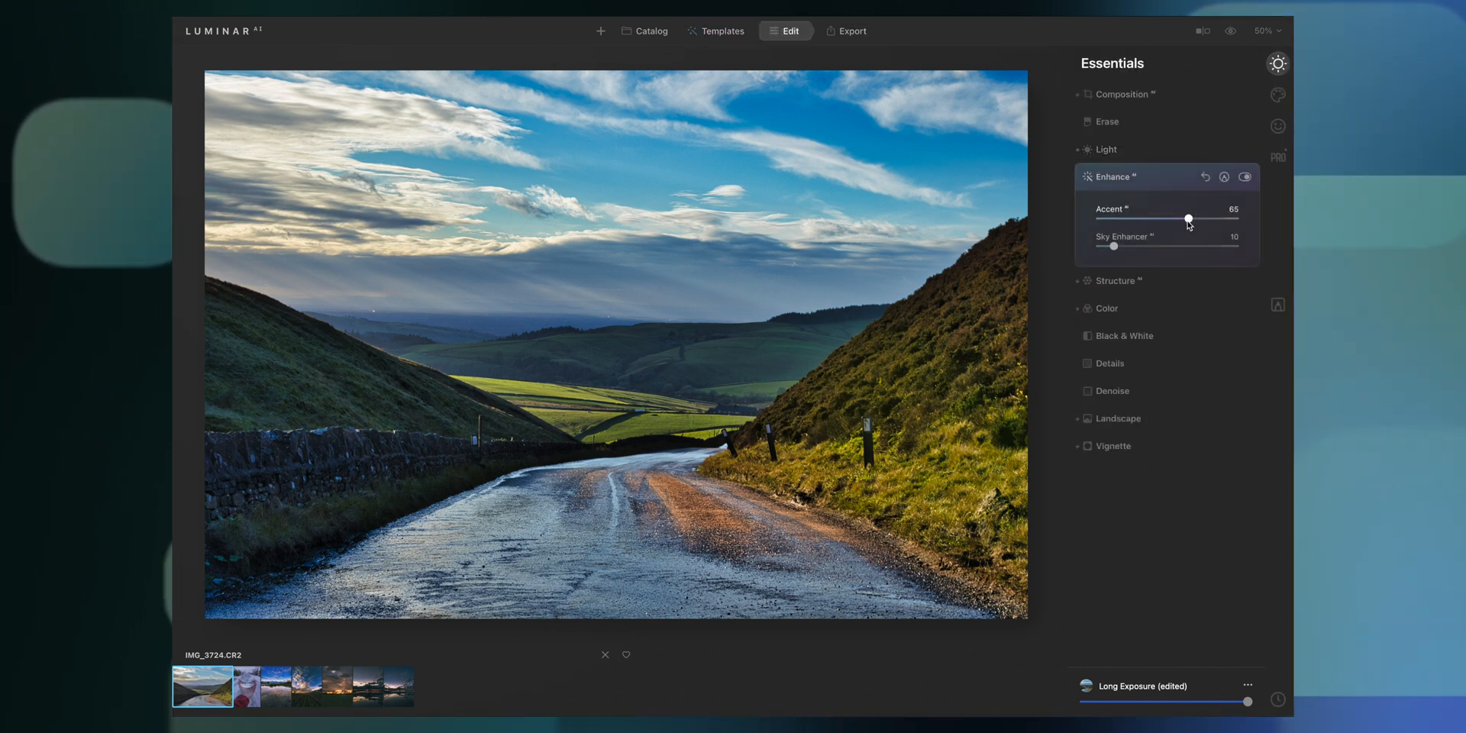
mouse_move(1188, 221)
mouse_down()
mouse_move(1032, 220)
mouse_move(1187, 221)
mouse_up()
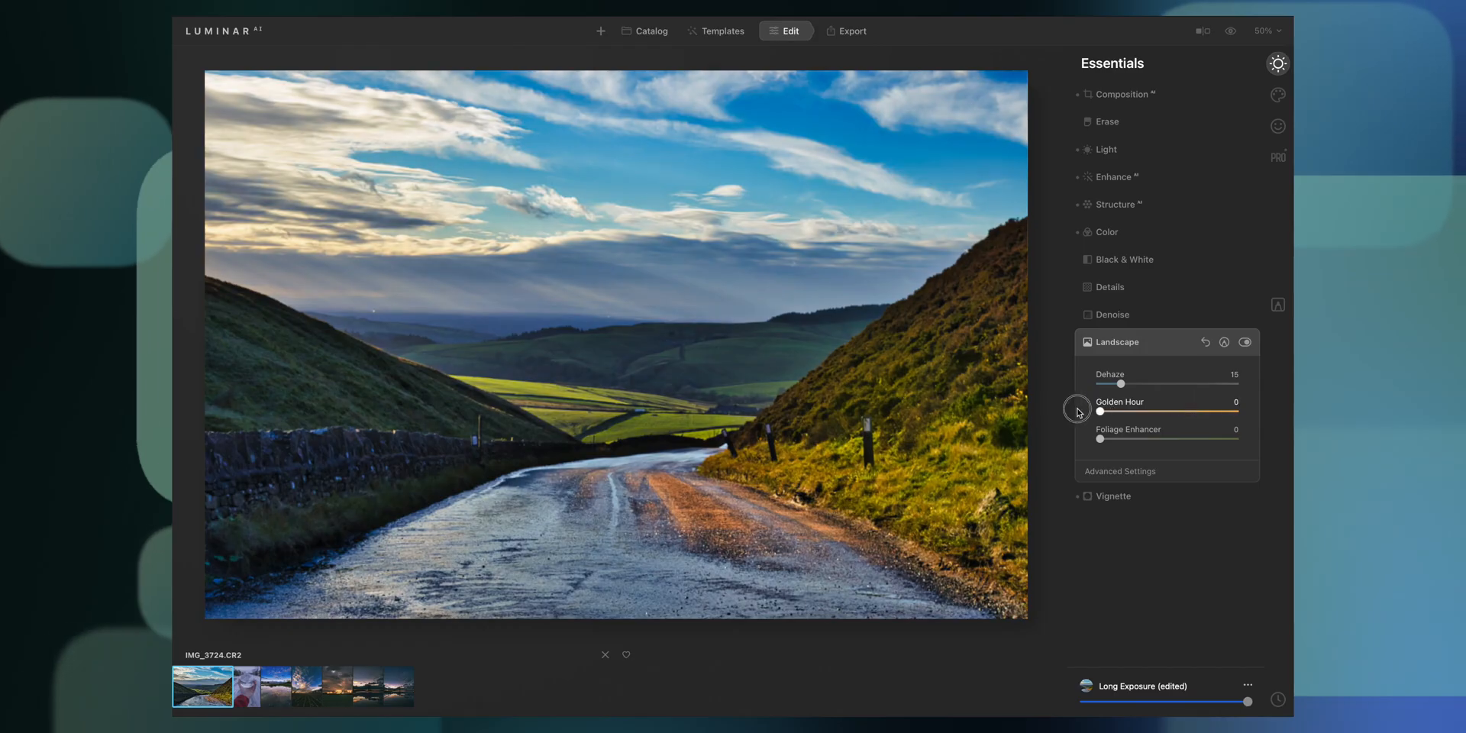
Step: Set the Landscape adjustments to Golden Hour 27 and Dehaze 13, keeping Foliage Enhancer at 0
drag(1079, 406, 1145, 425)
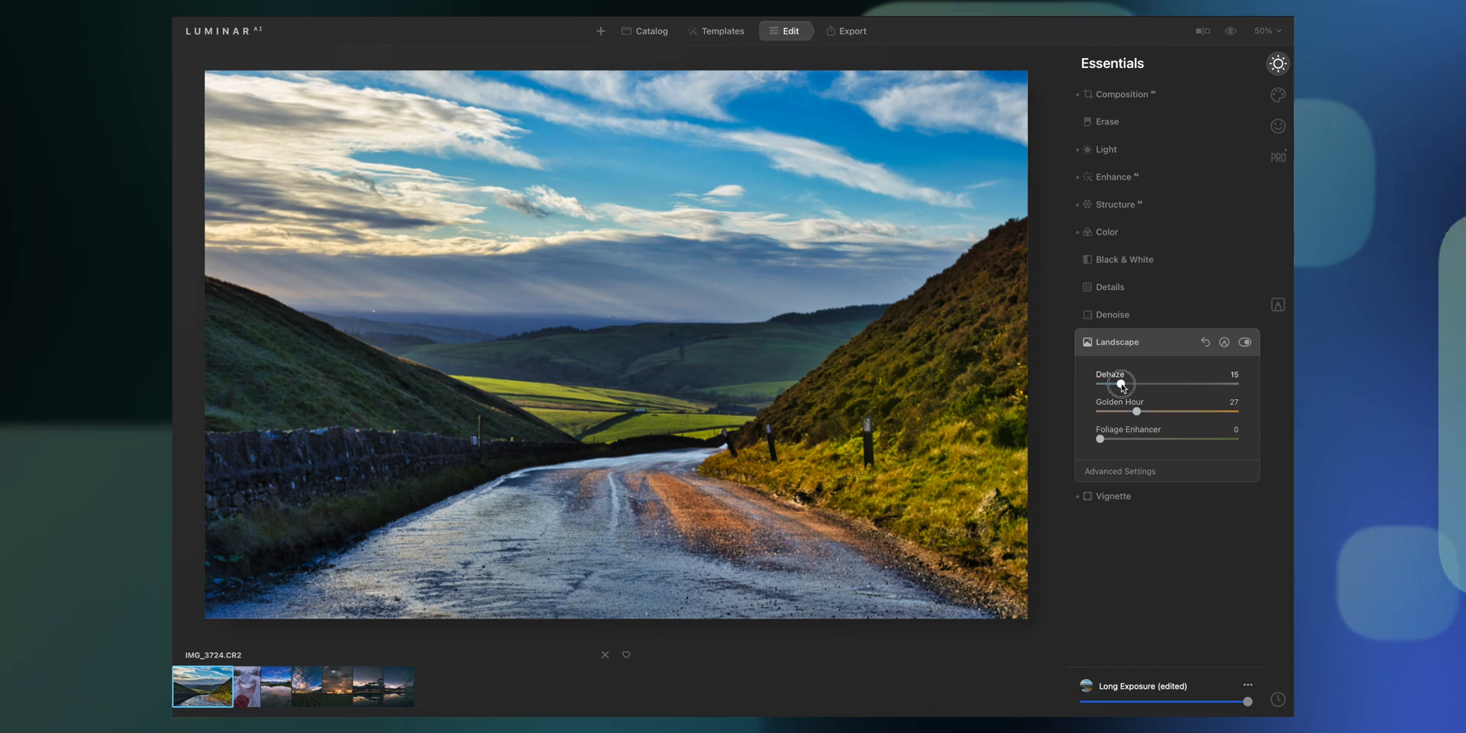
drag(1165, 385, 1117, 391)
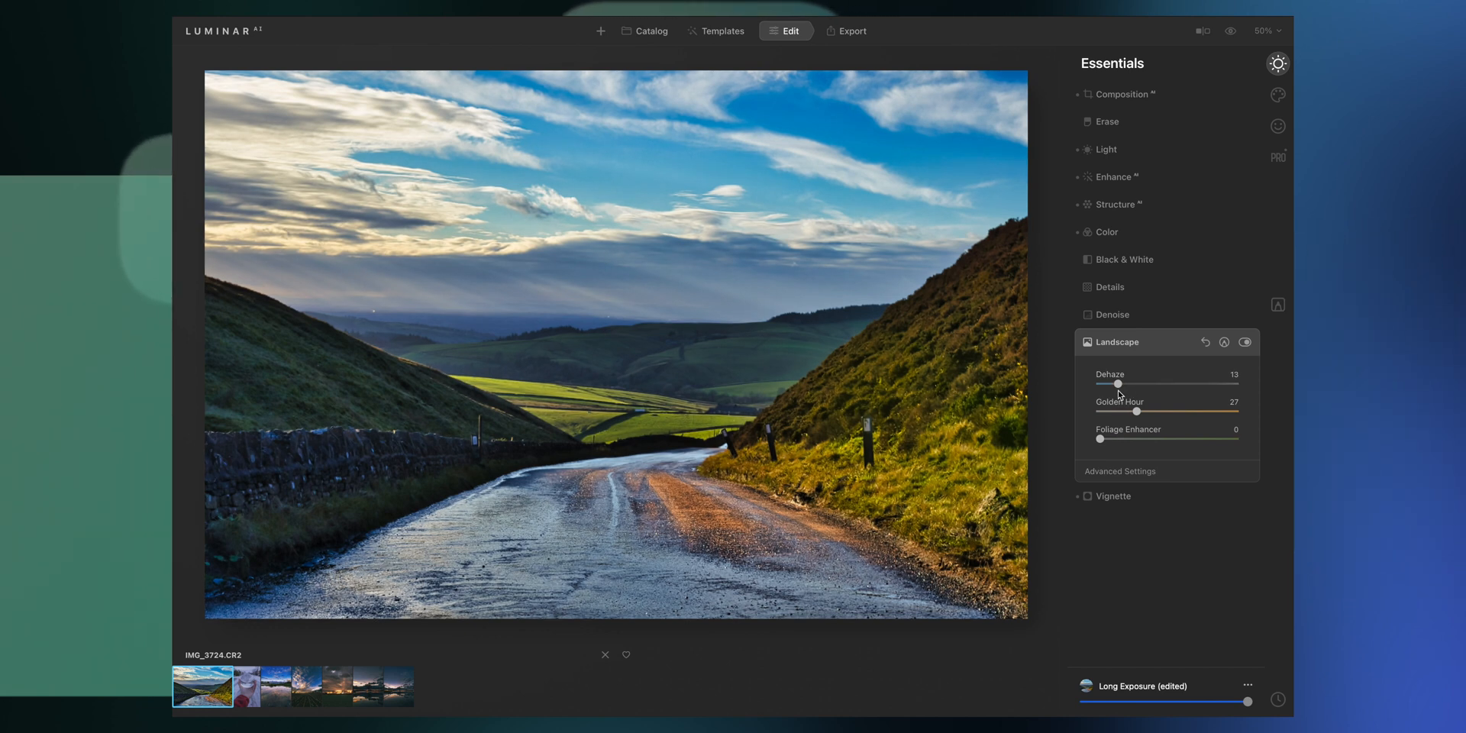
mouse_move(1100, 440)
mouse_down()
mouse_move(1210, 439)
mouse_move(1079, 435)
mouse_move(1200, 436)
mouse_move(1174, 450)
mouse_move(1243, 453)
mouse_move(1099, 443)
mouse_up()
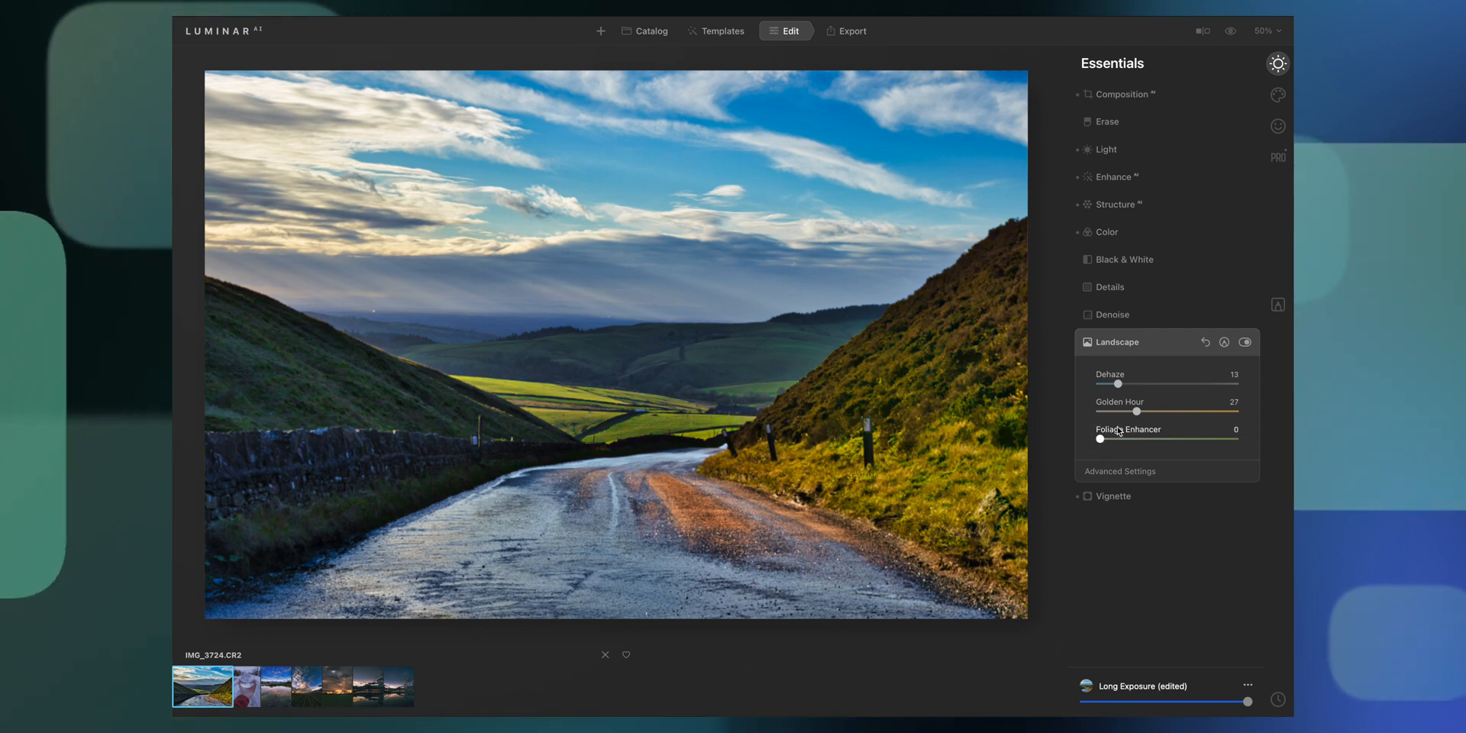
click(1122, 342)
Step: Compare the before and after versions by sweeping the divider across the road photo
click(1202, 31)
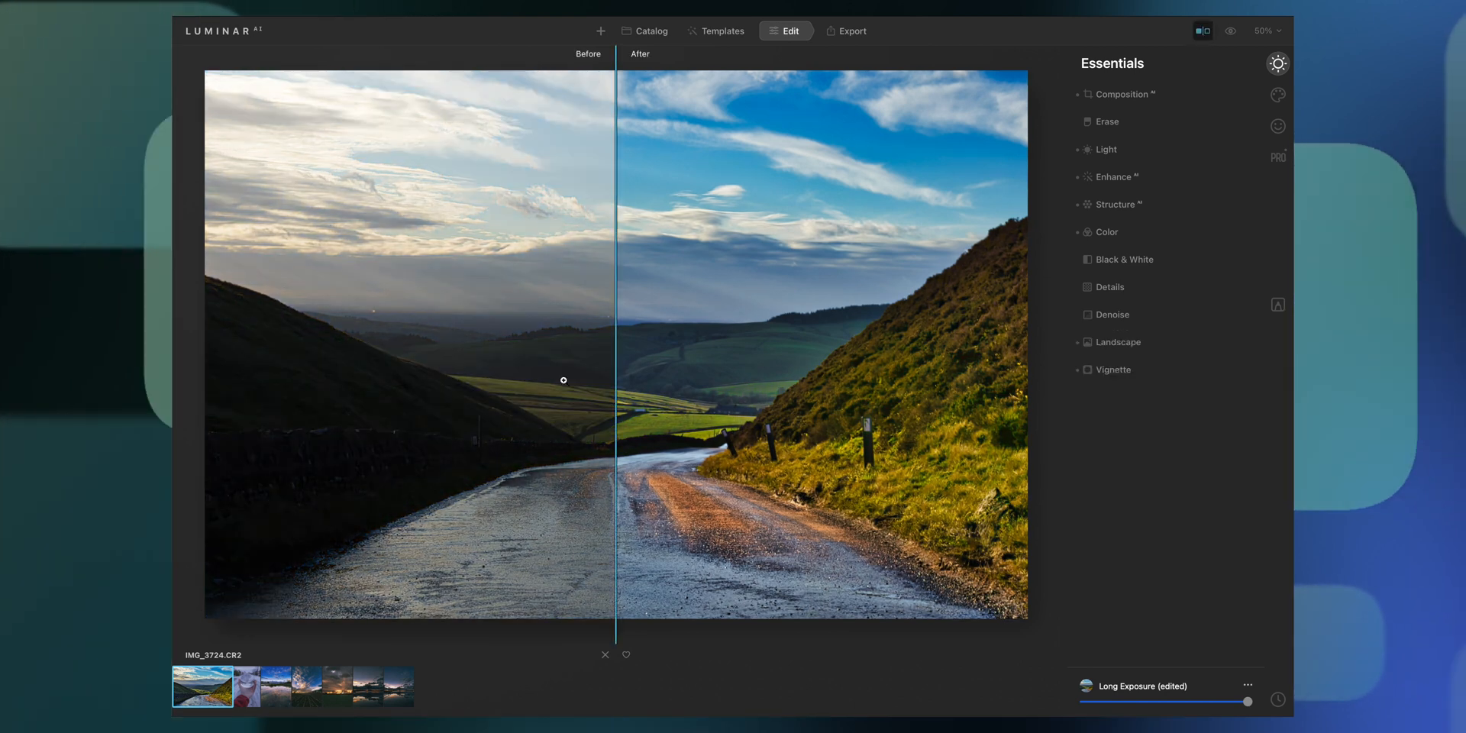
drag(616, 404, 507, 462)
drag(817, 468, 1063, 616)
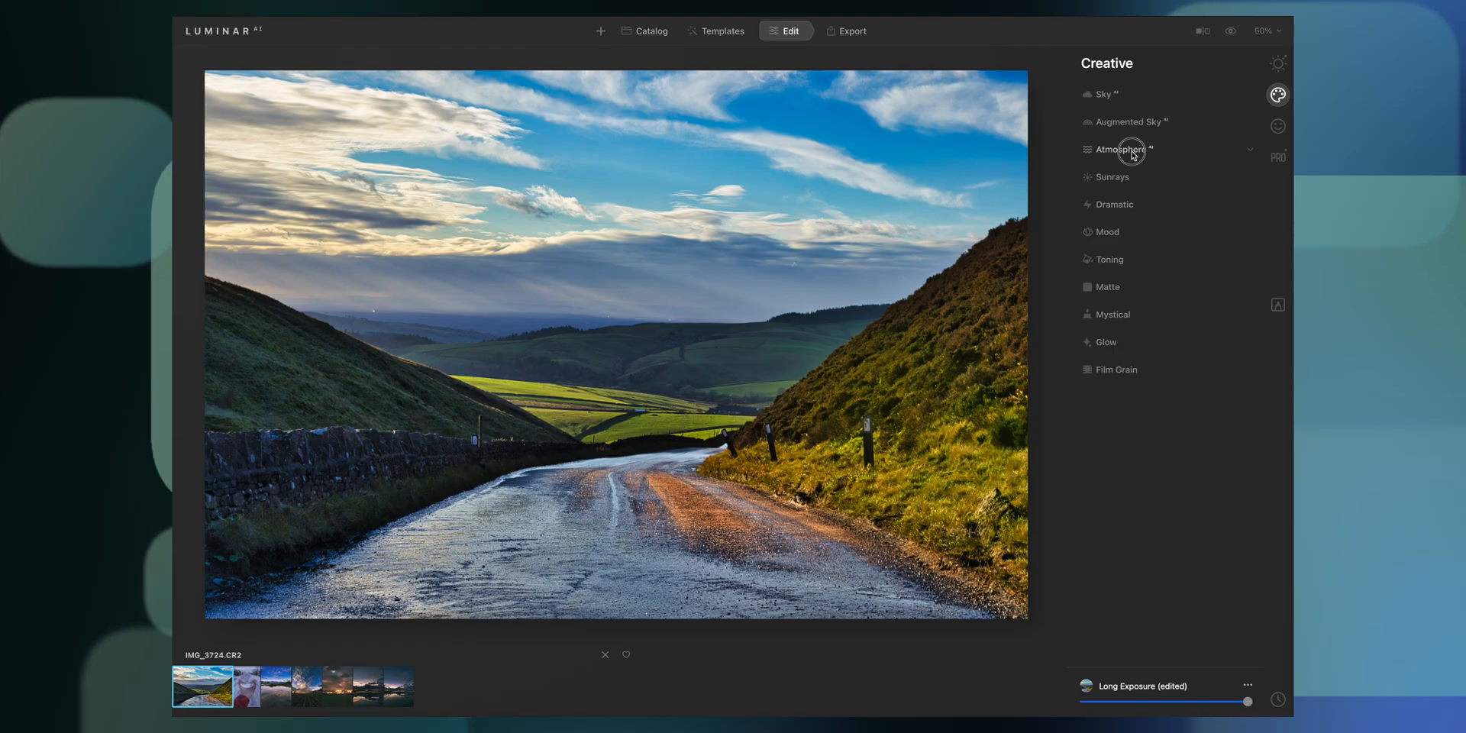
Step: Add a subtle Atmosphere AI fog, trying Amount 72 and Depth 68 and adjusting Lightness
click(1122, 149)
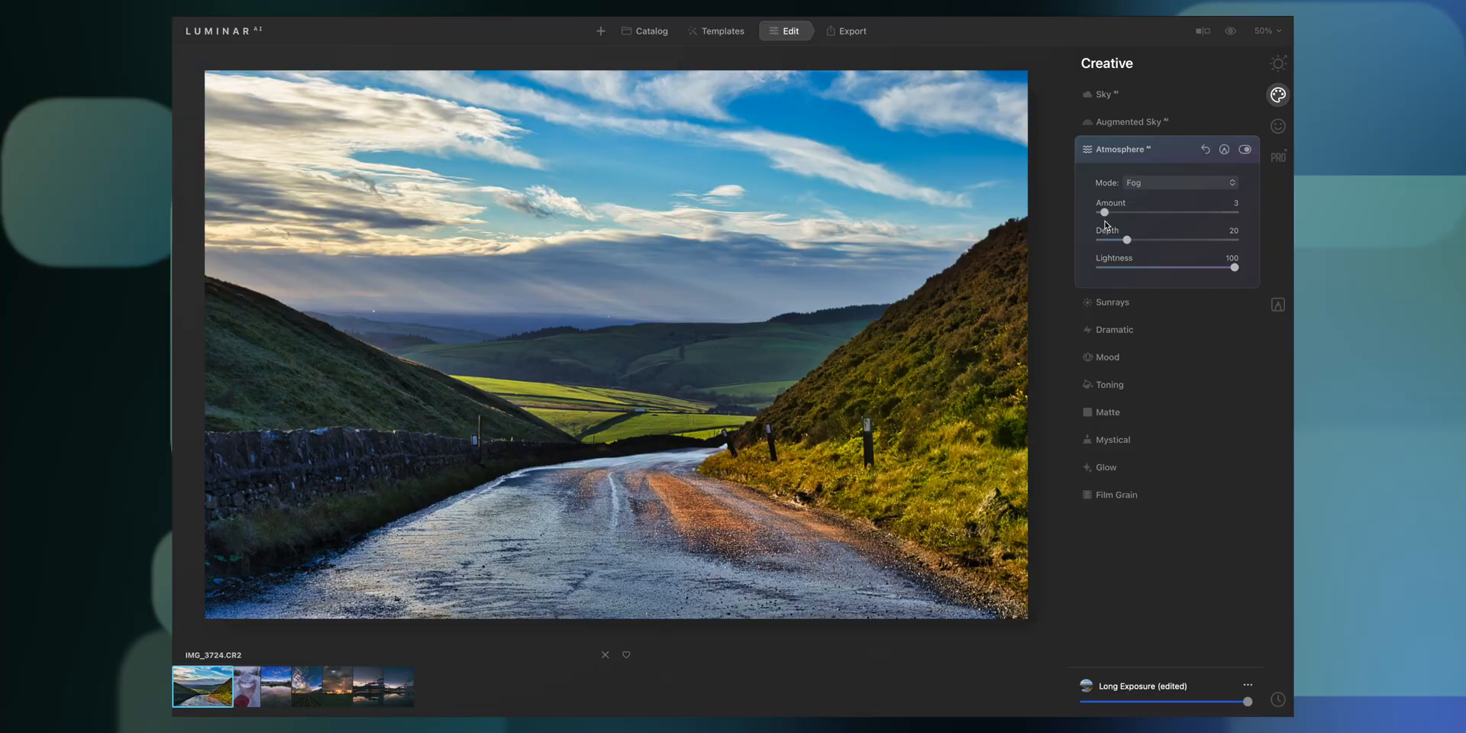
drag(1105, 222, 1146, 277)
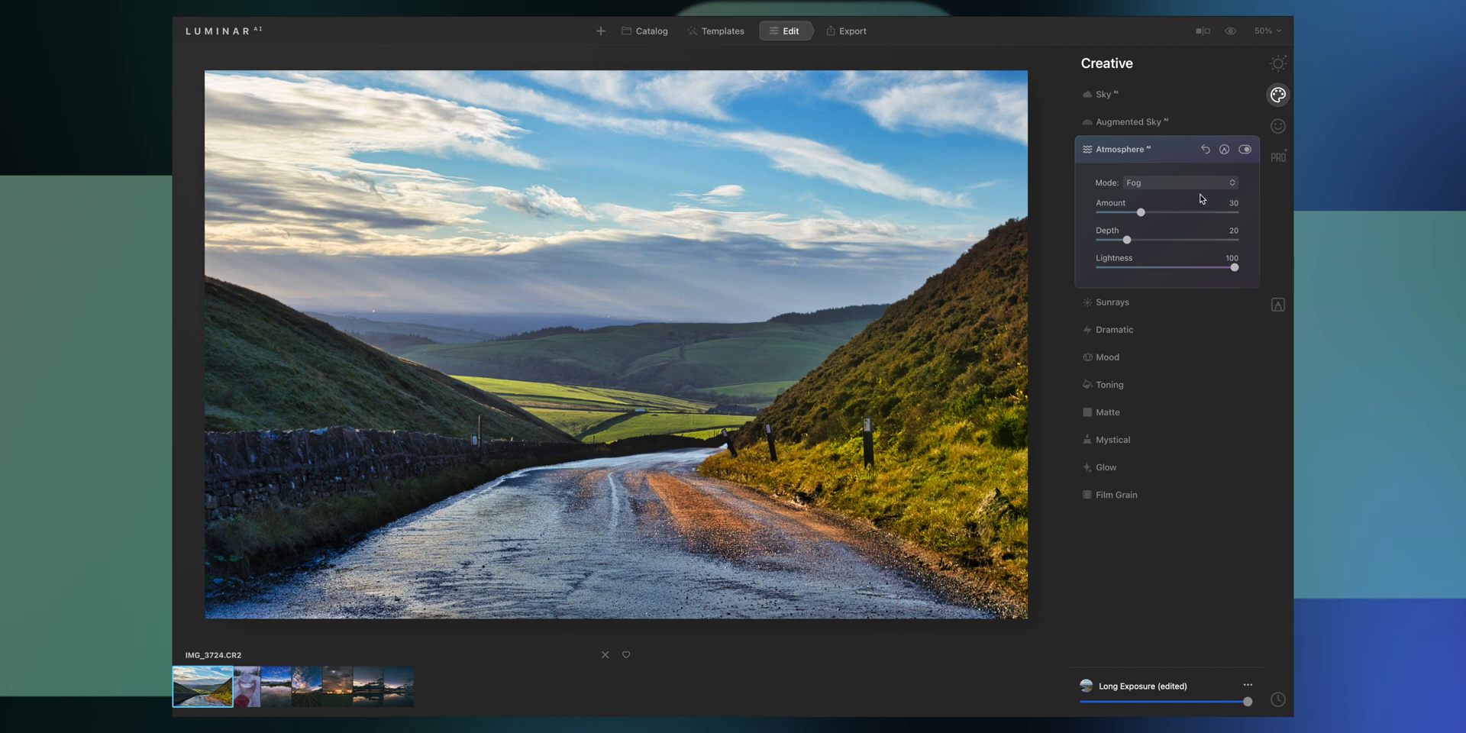
drag(1137, 213, 1181, 212)
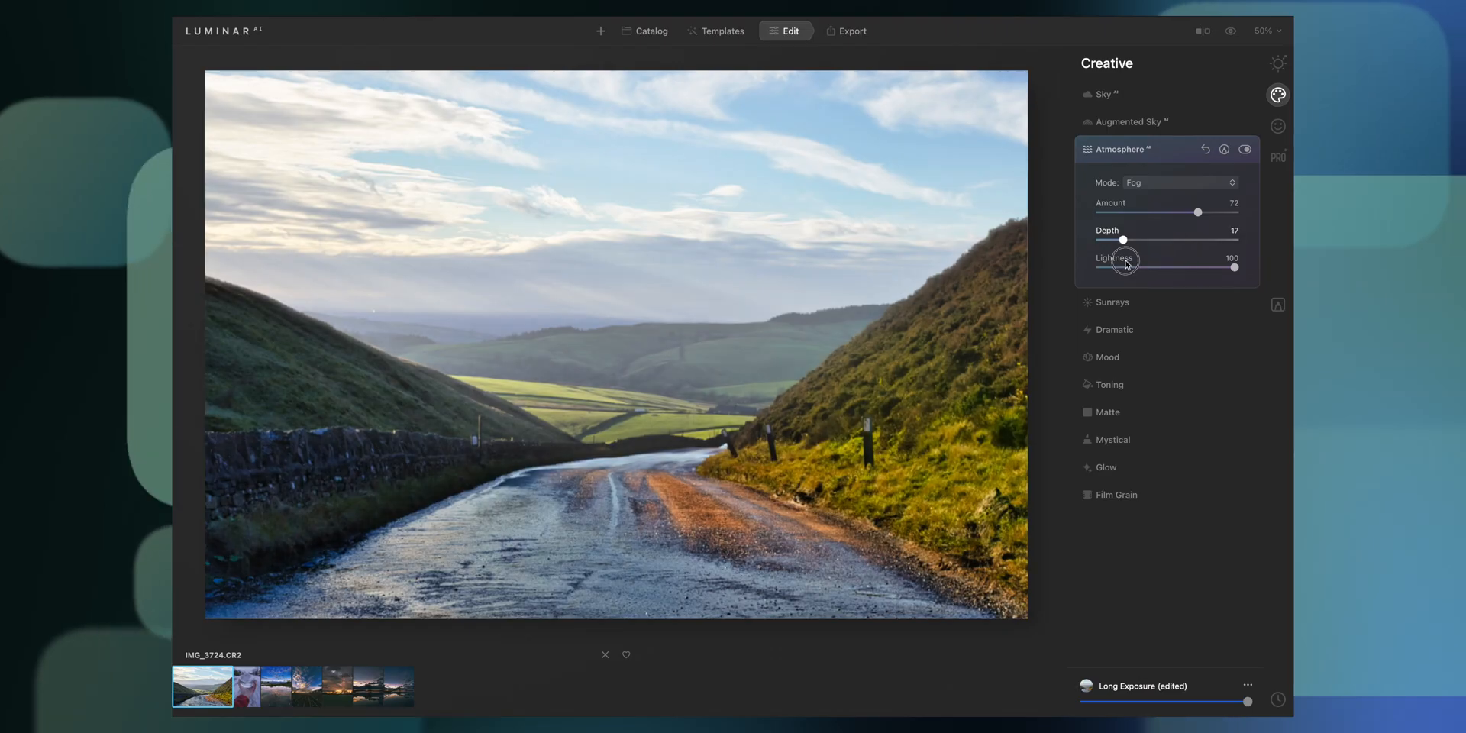
drag(1116, 264, 1206, 281)
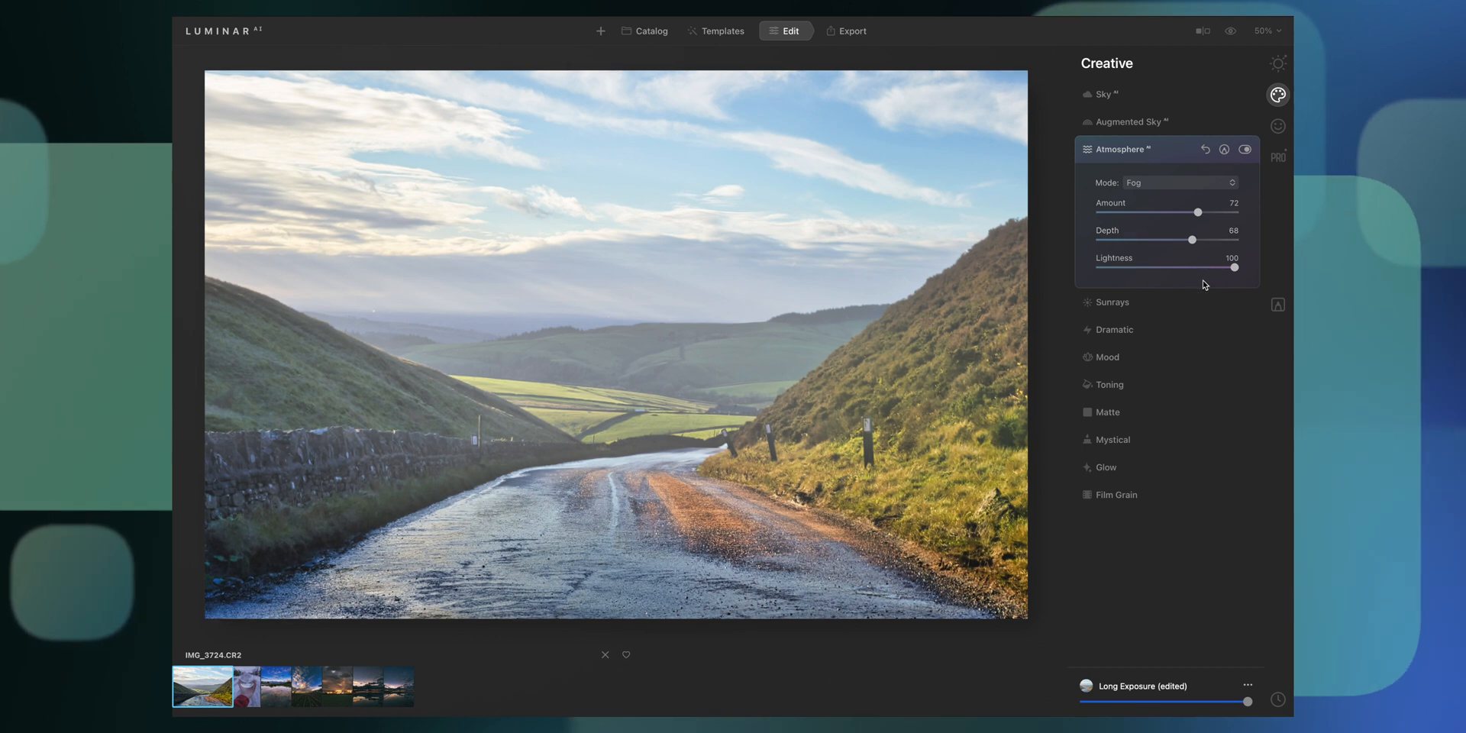
drag(1231, 268, 1249, 290)
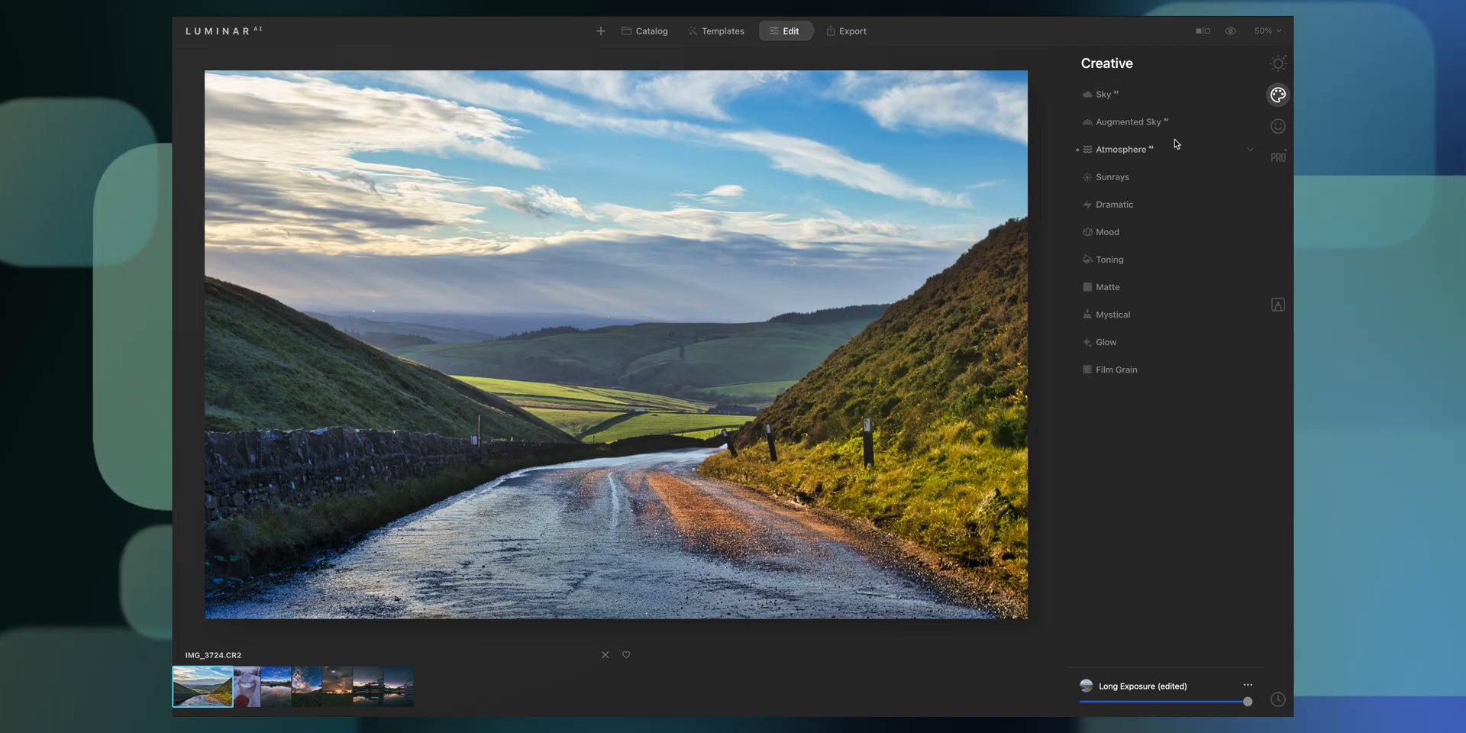
Step: Add Sunrays with Amount 17 and Penetration 48, placing the sun center just beyond the photo's left edge
click(1141, 177)
click(1143, 209)
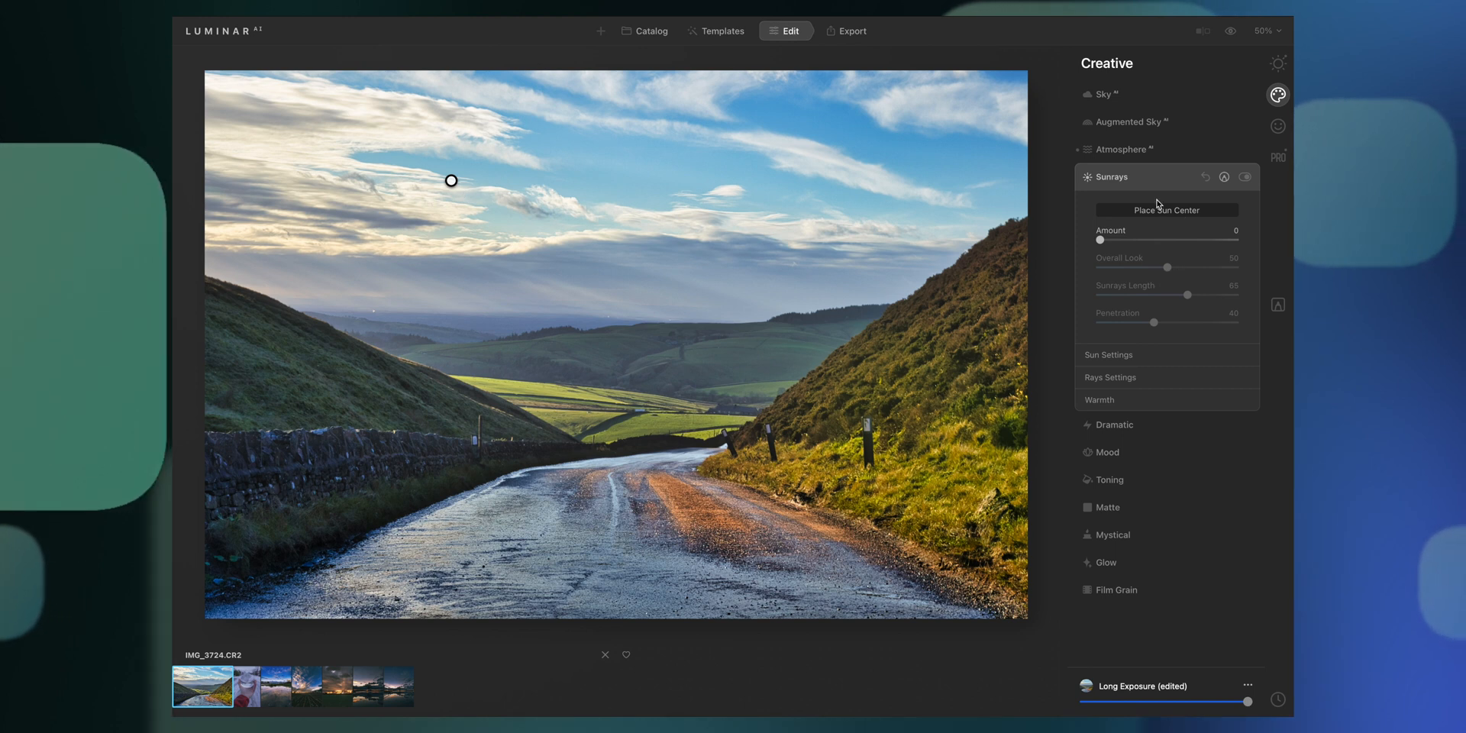
drag(242, 248, 194, 258)
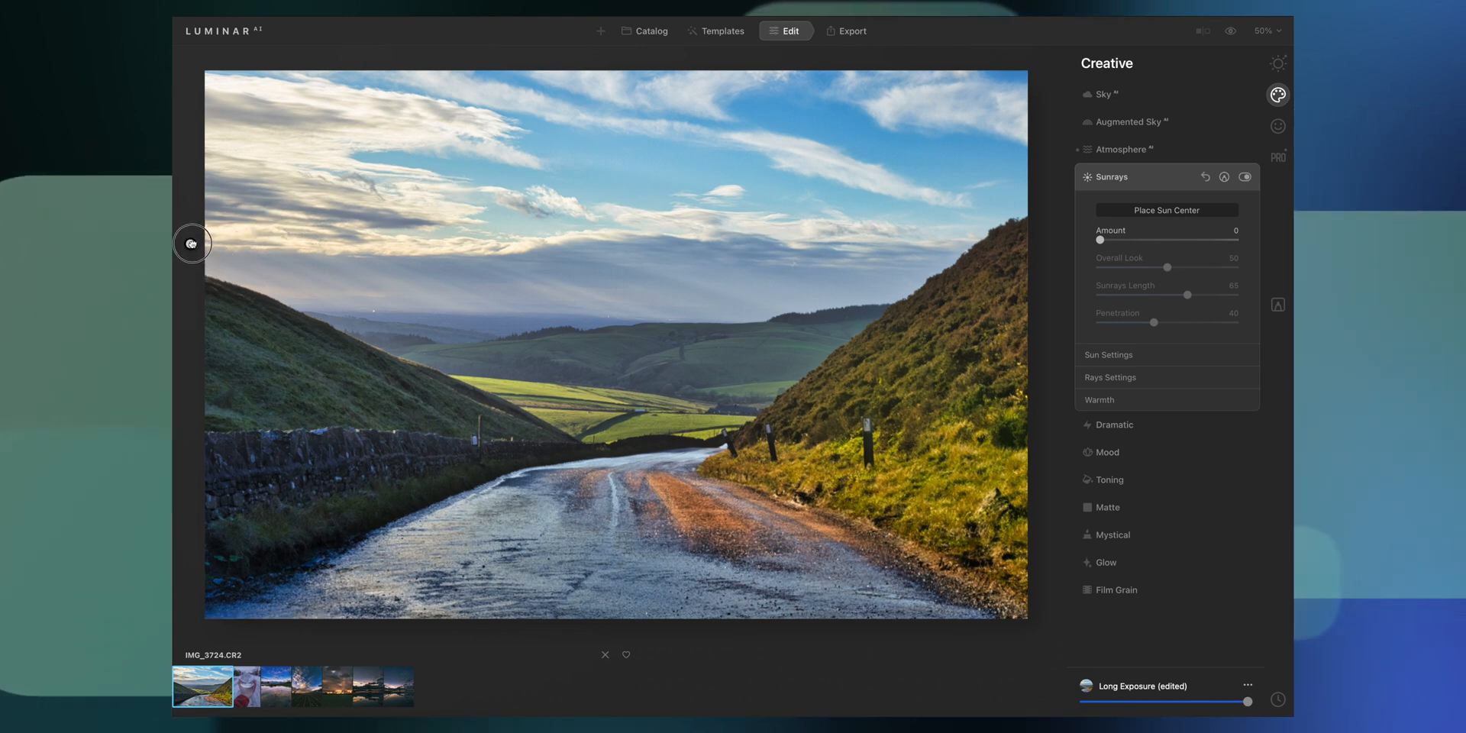
drag(181, 243, 262, 348)
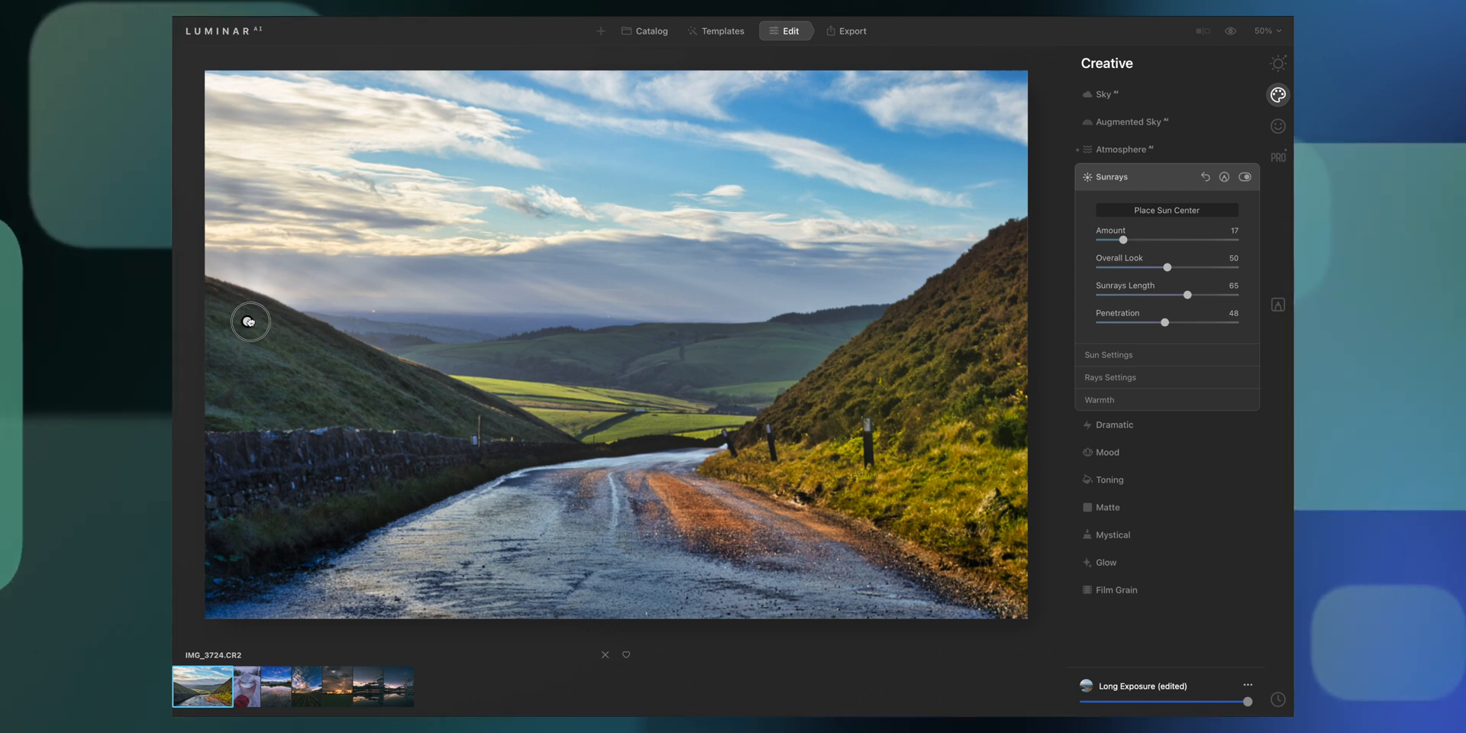
drag(249, 322, 288, 314)
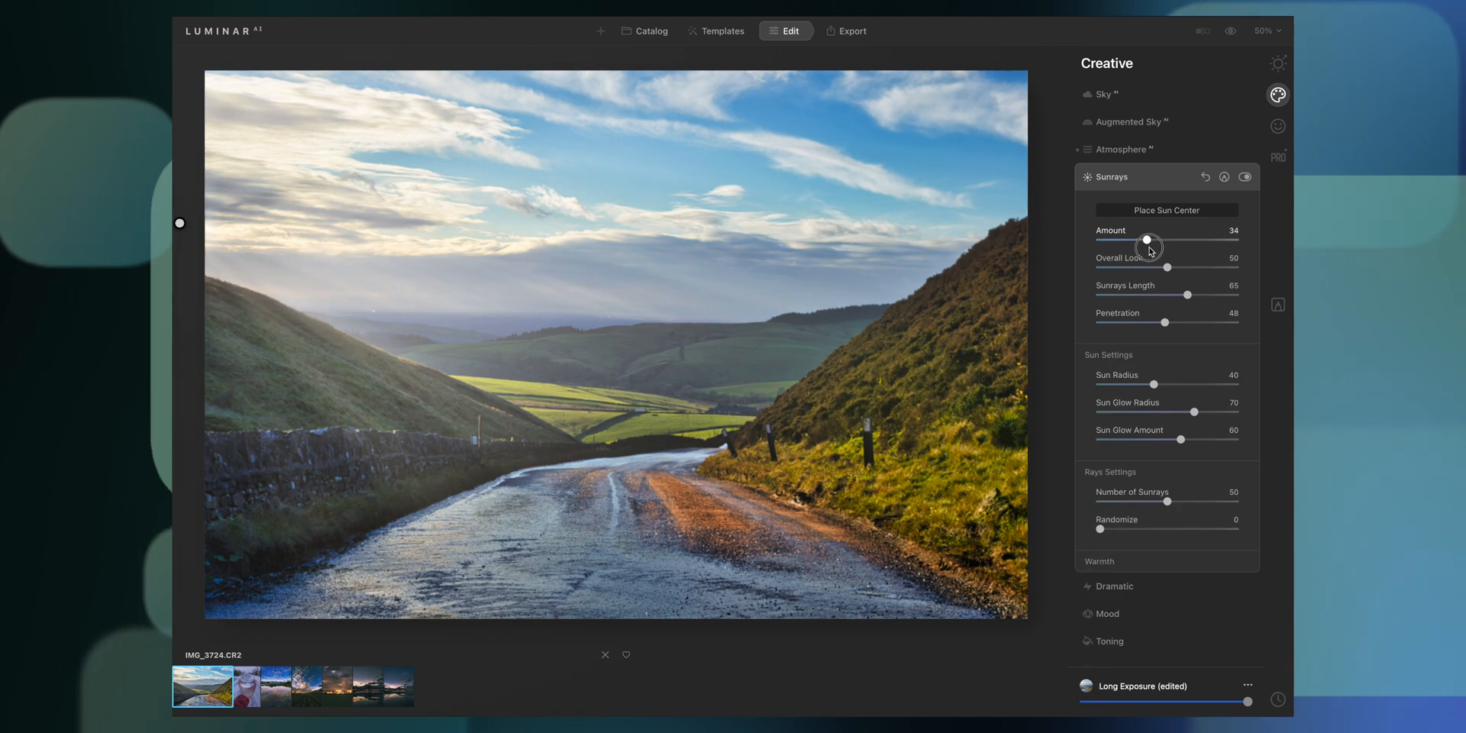
Step: Set the Sunrays Amount to 22 and the Sunrays Warmth to 81
drag(1149, 246, 1132, 247)
click(1104, 562)
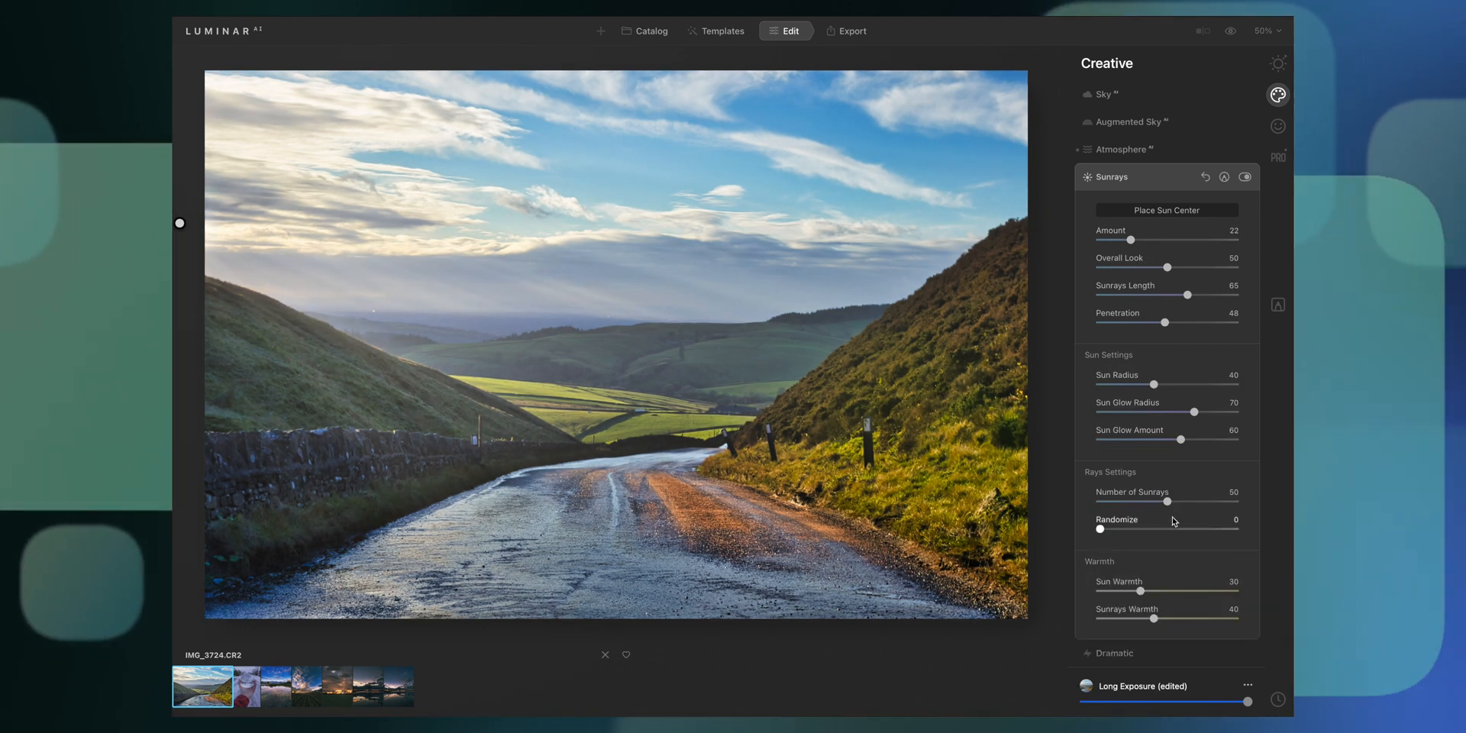
drag(1190, 607, 1213, 603)
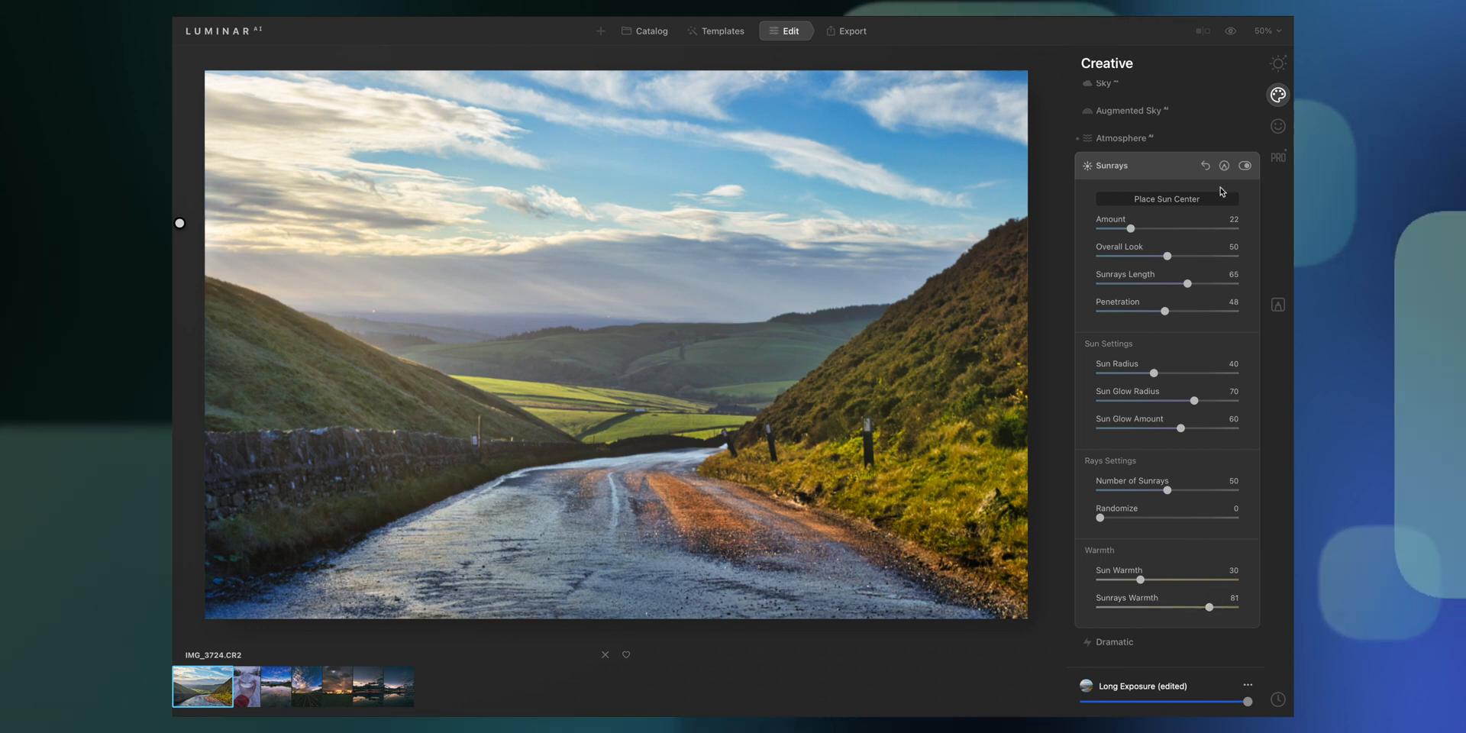
Step: Compare the road photo with and without Sunrays, and sweep the before/after divider across it
click(1244, 166)
click(1244, 166)
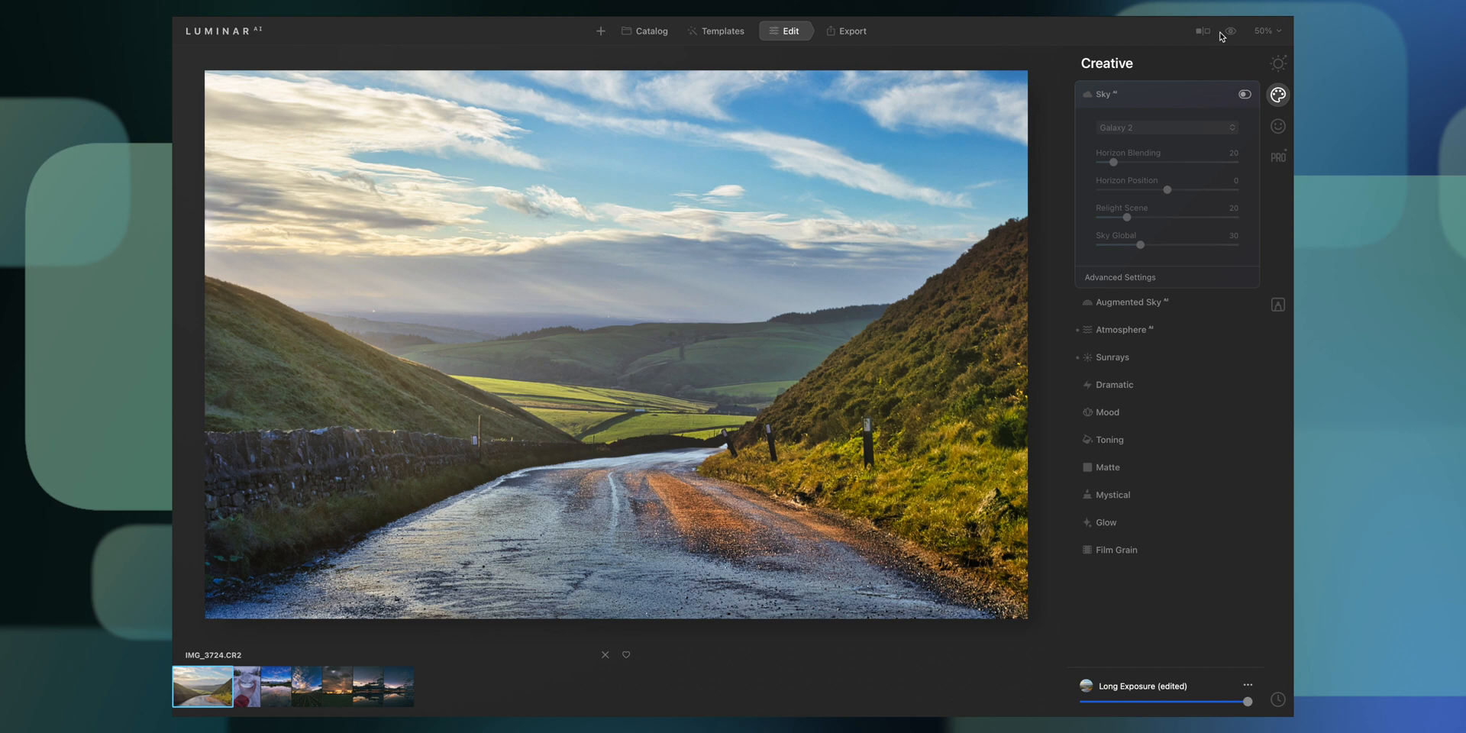
click(1204, 31)
drag(245, 294, 311, 530)
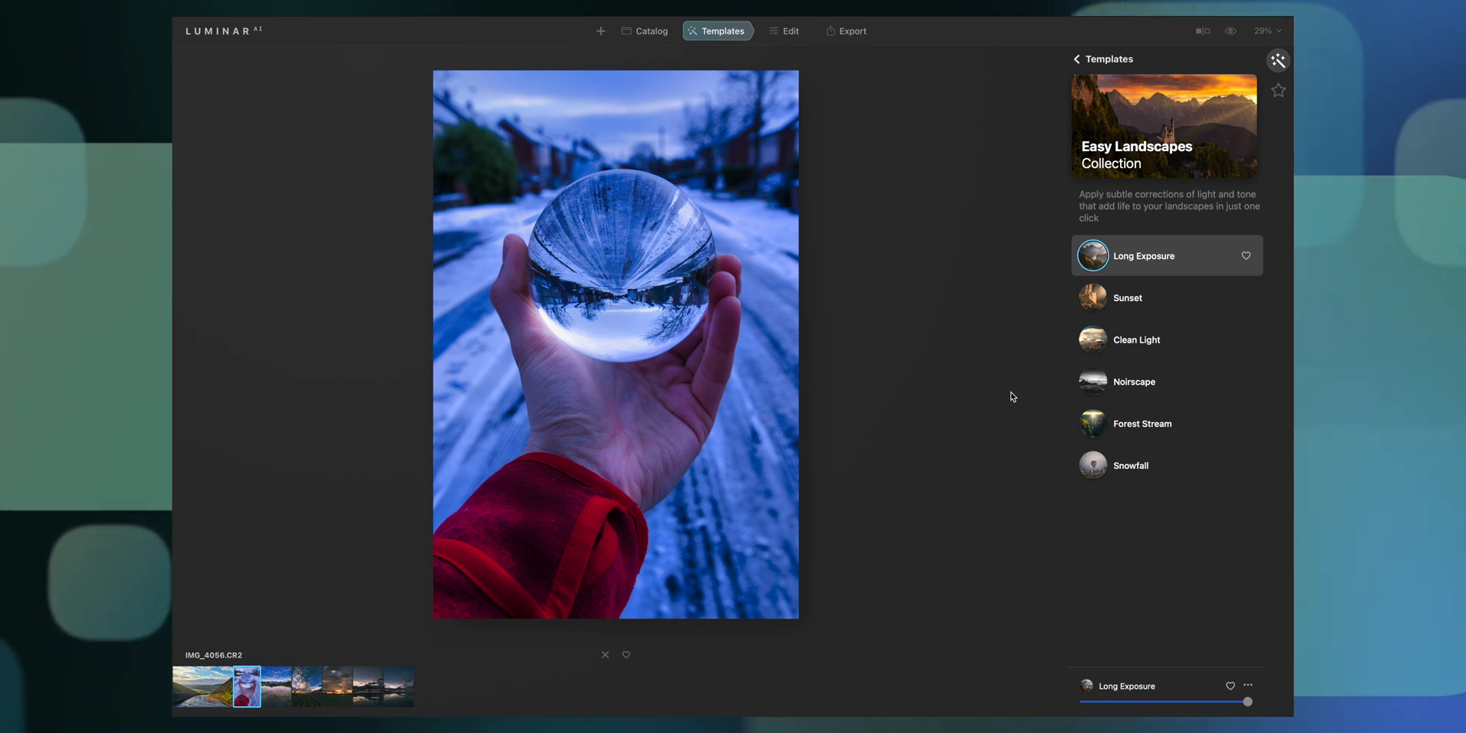
Step: Apply the Shanghai template from the Blockbuster Collection to the crystal ball photo
click(1103, 60)
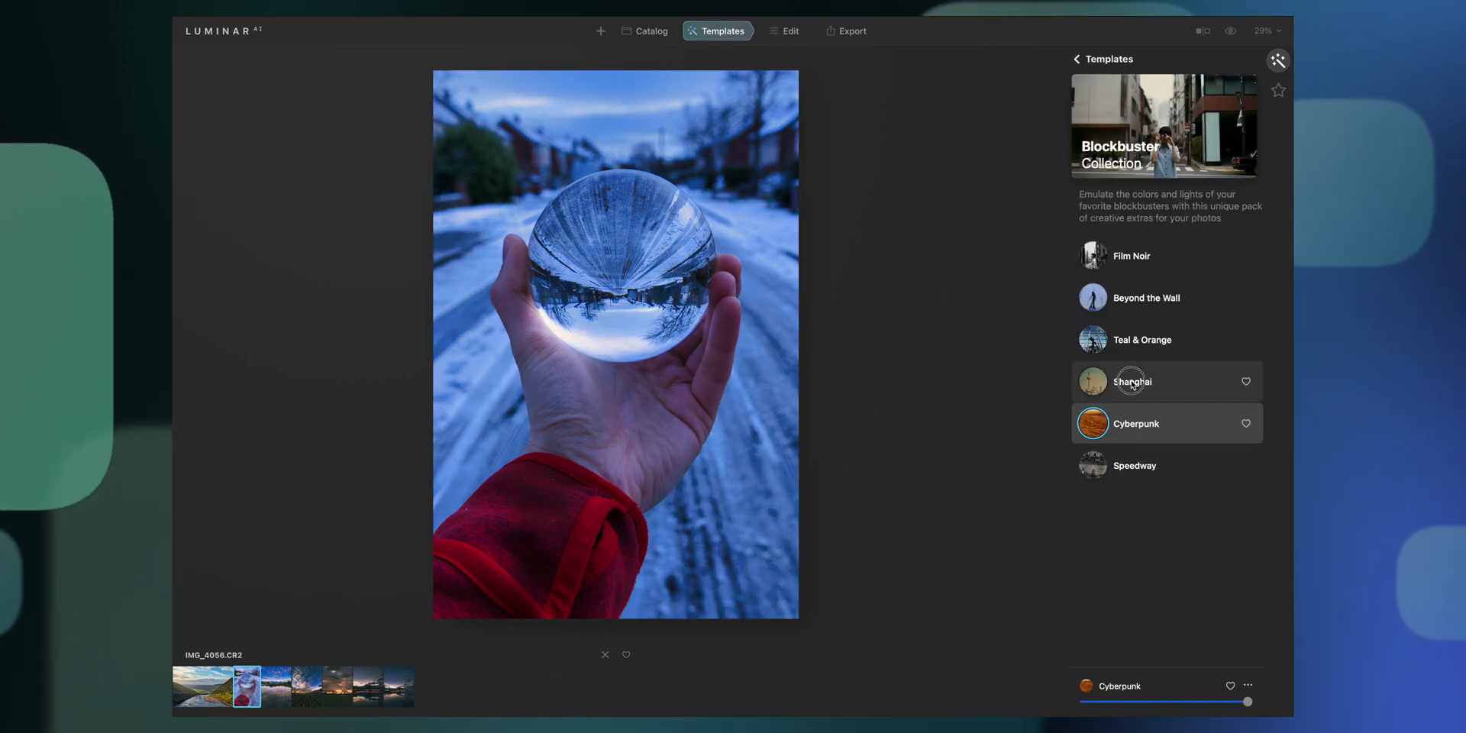
click(1132, 382)
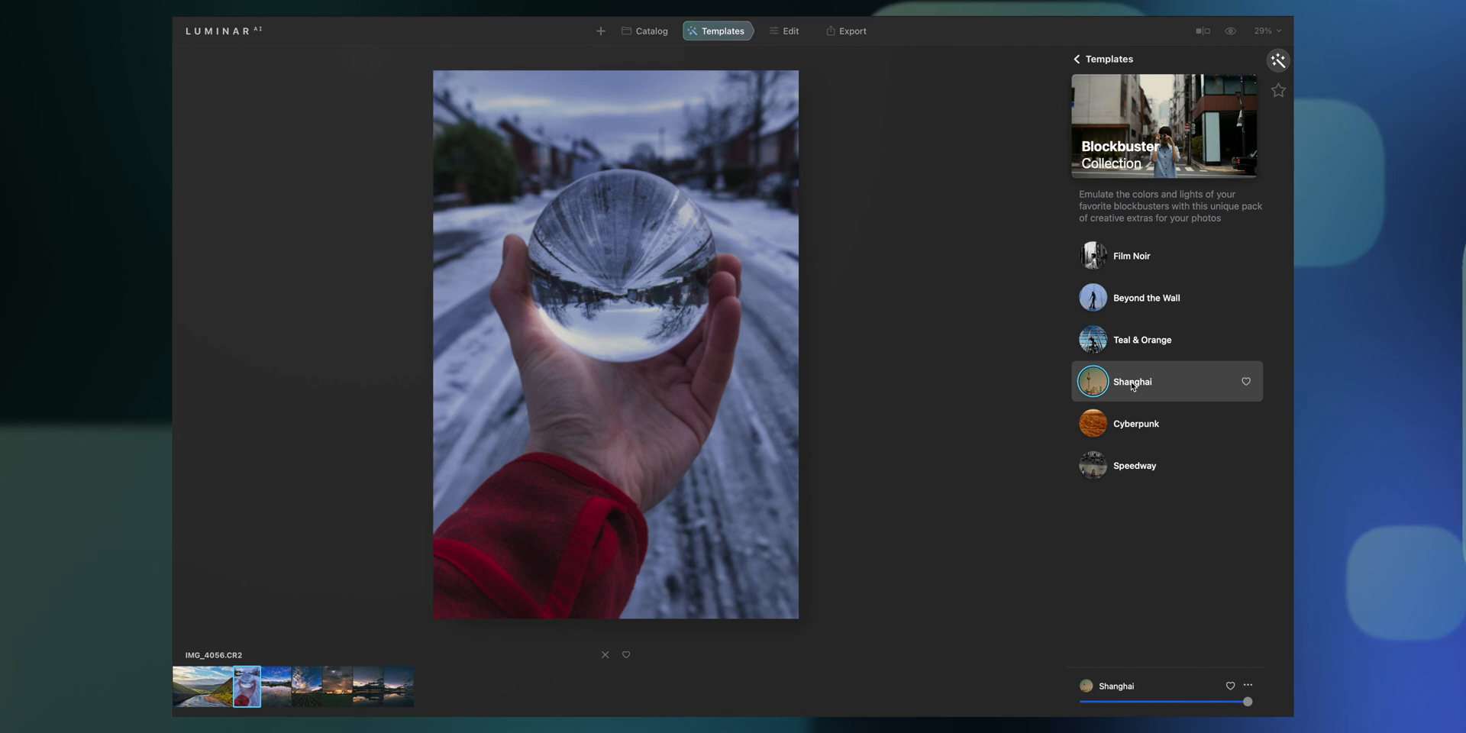
click(1080, 59)
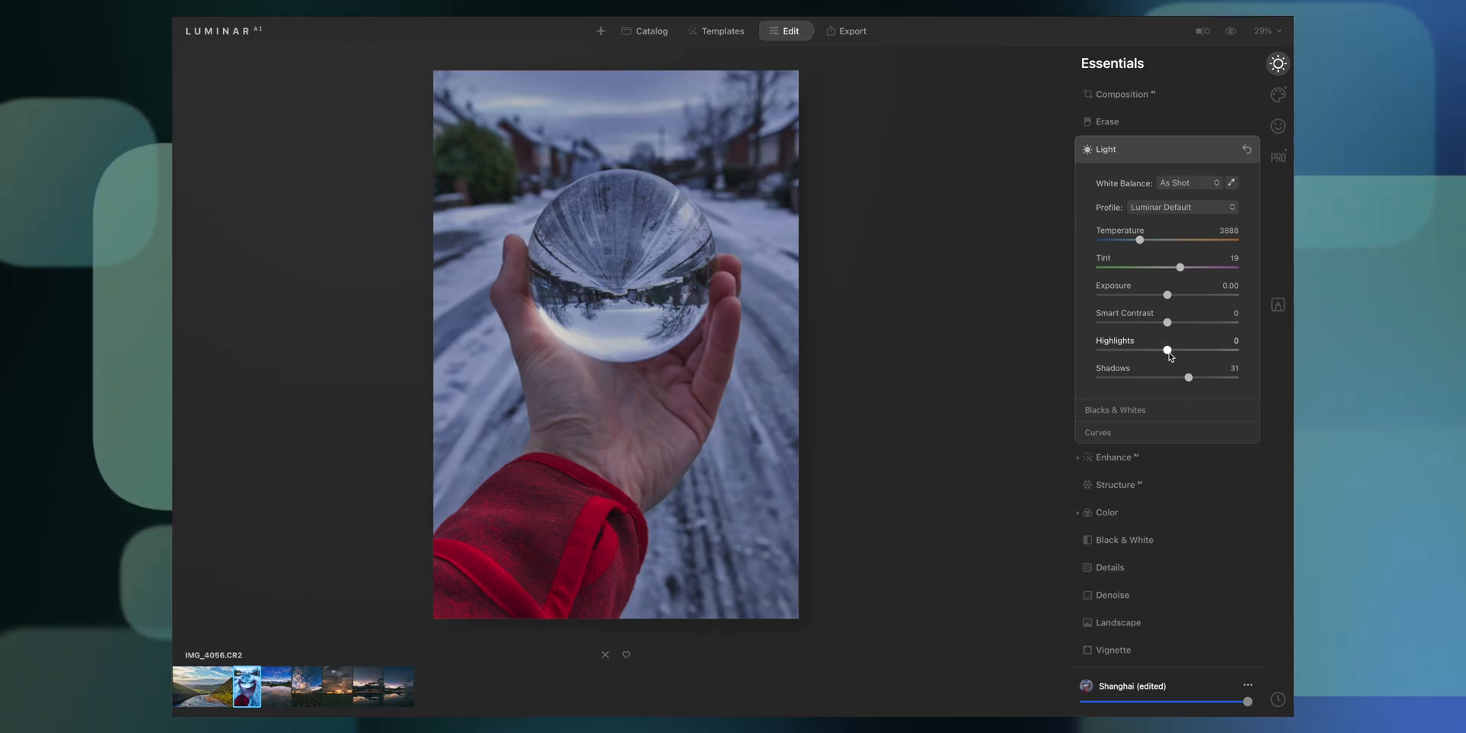
Step: Set the crystal ball photo's Highlights to -24, Shadows to 36 and Smart Contrast to 21, and add Structure AI with Amount 9
drag(1151, 348, 1193, 379)
drag(1167, 323, 1184, 327)
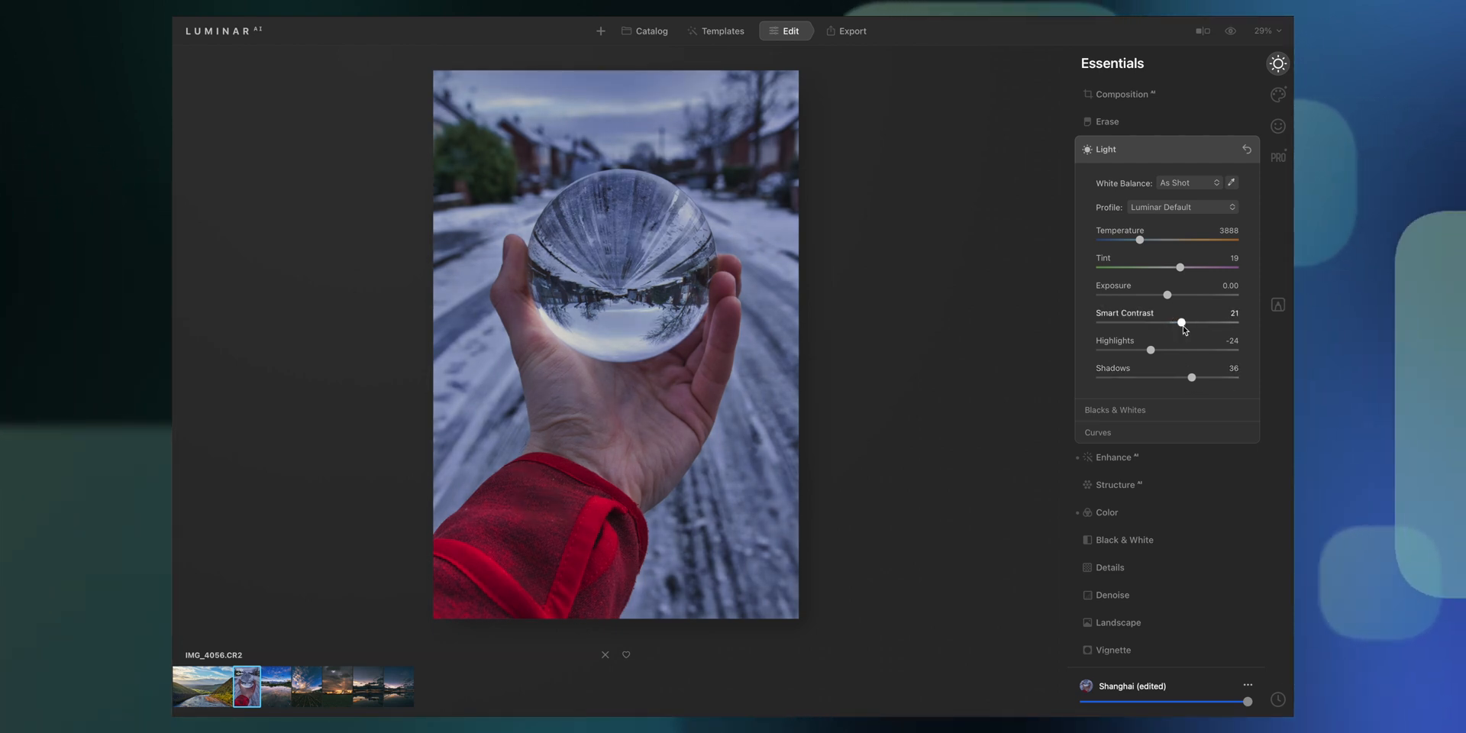
click(1114, 483)
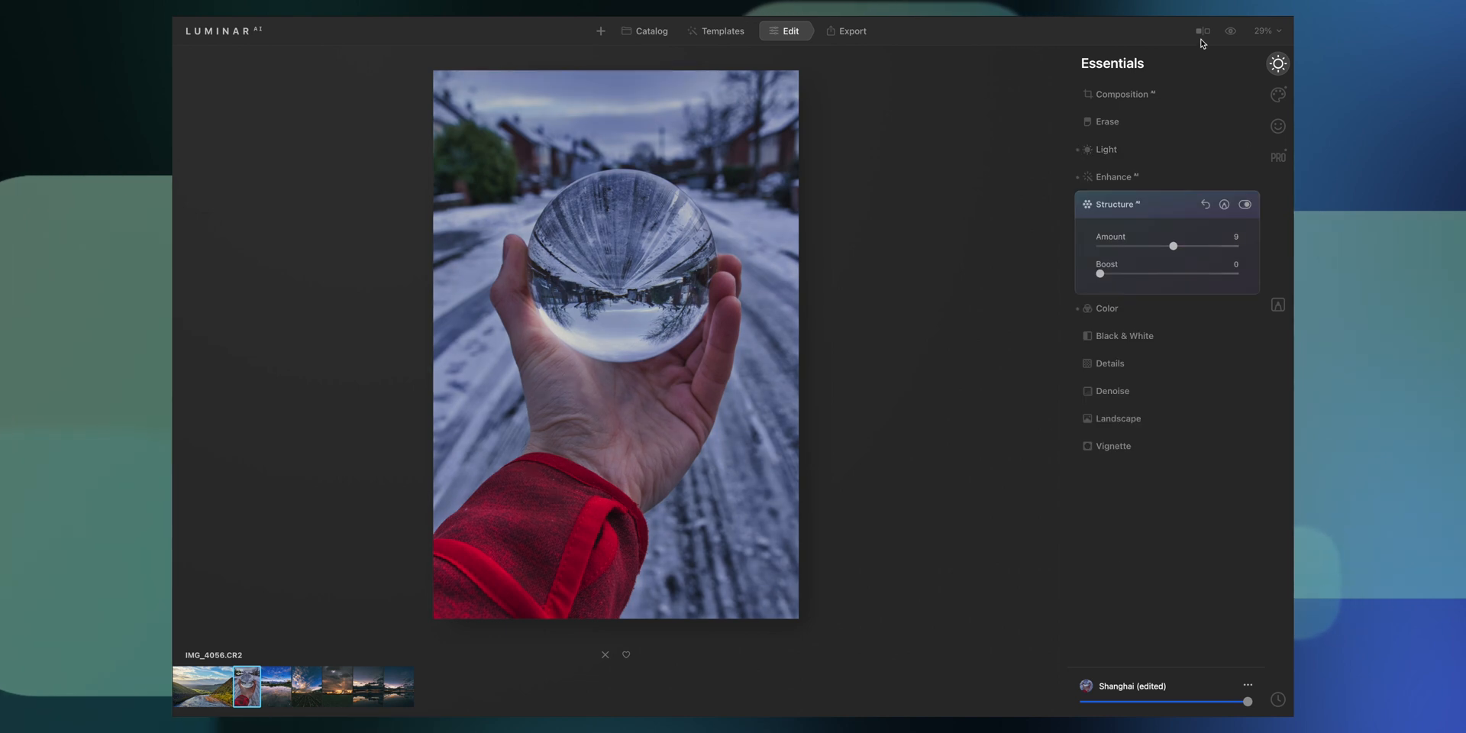
Step: Flip repeatedly between the original and edited versions of the crystal ball photo to judge the changes
click(1235, 34)
click(1235, 35)
click(1236, 34)
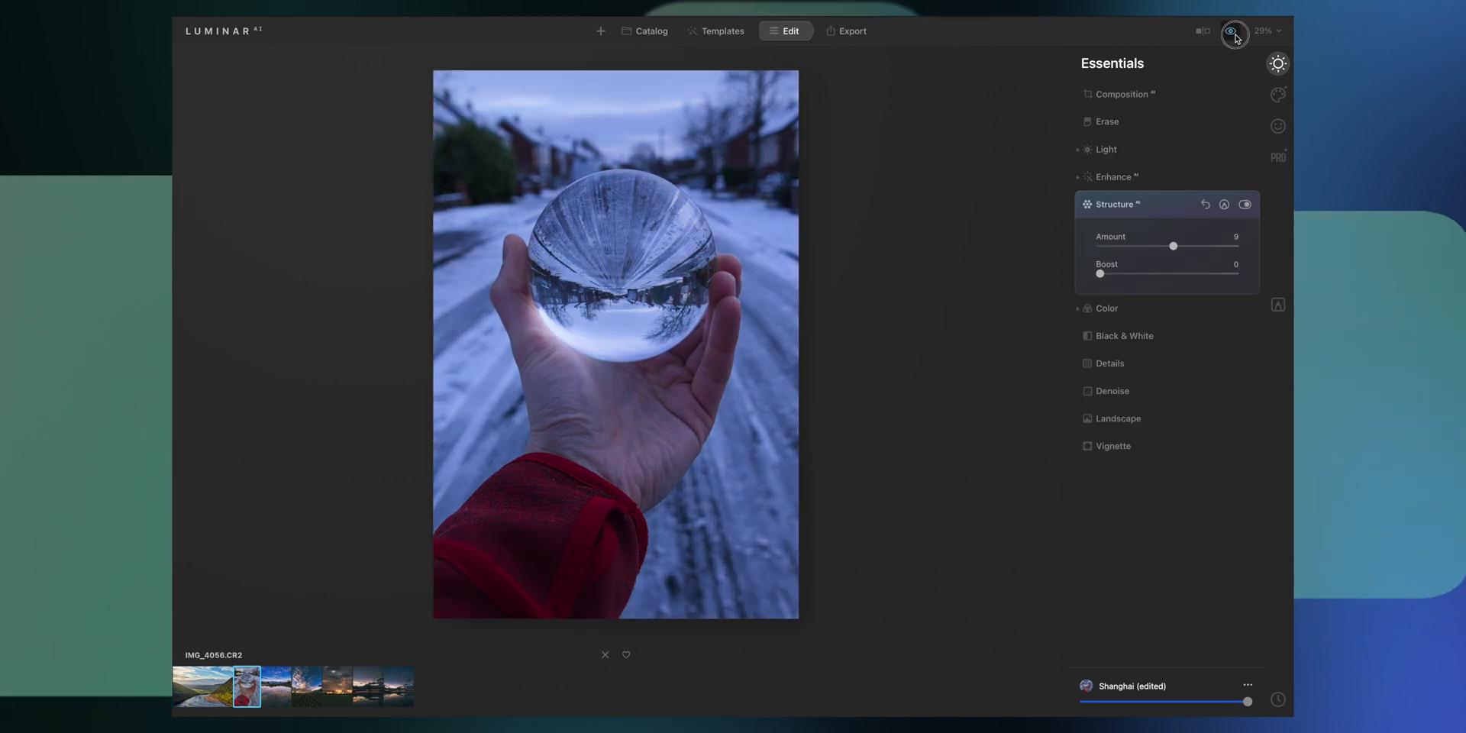
click(1236, 34)
click(1236, 34)
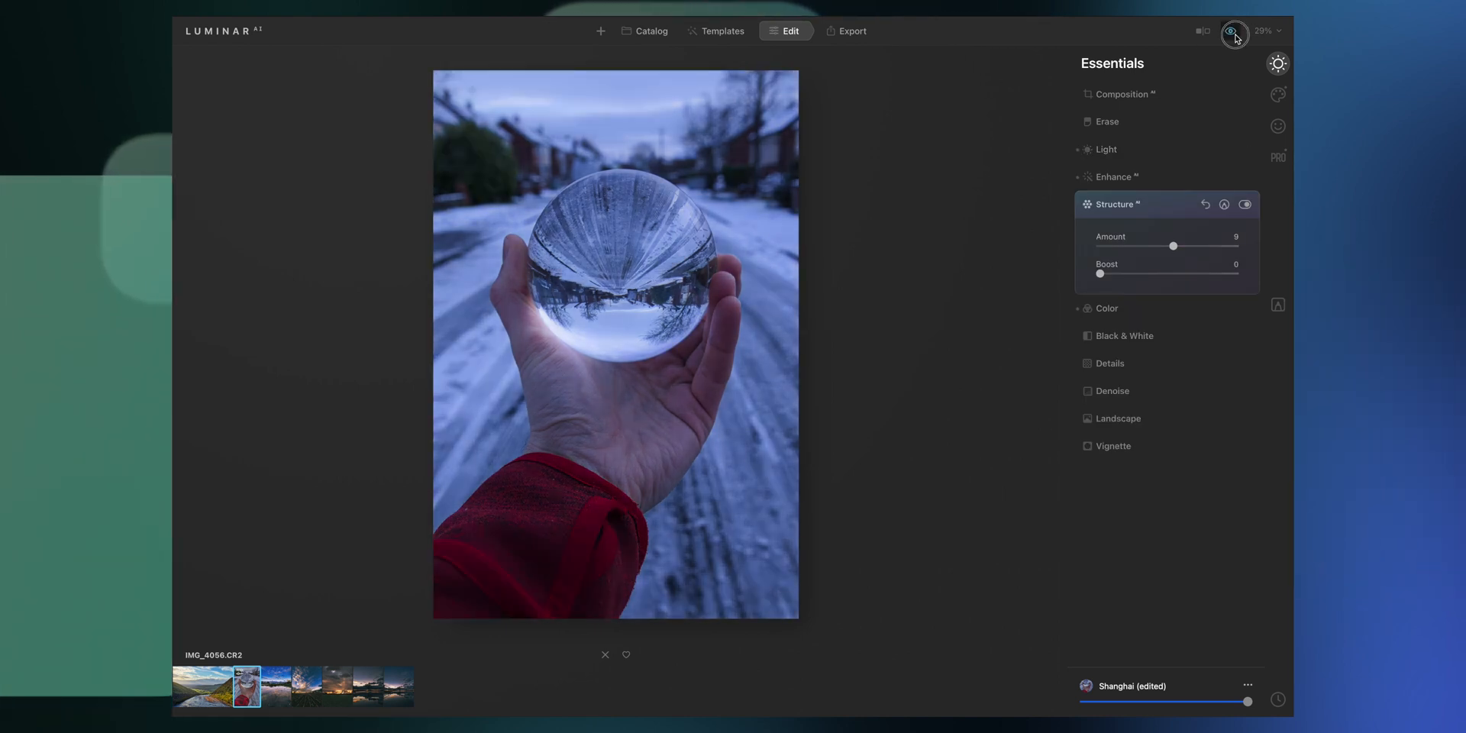
click(1236, 34)
click(1236, 34)
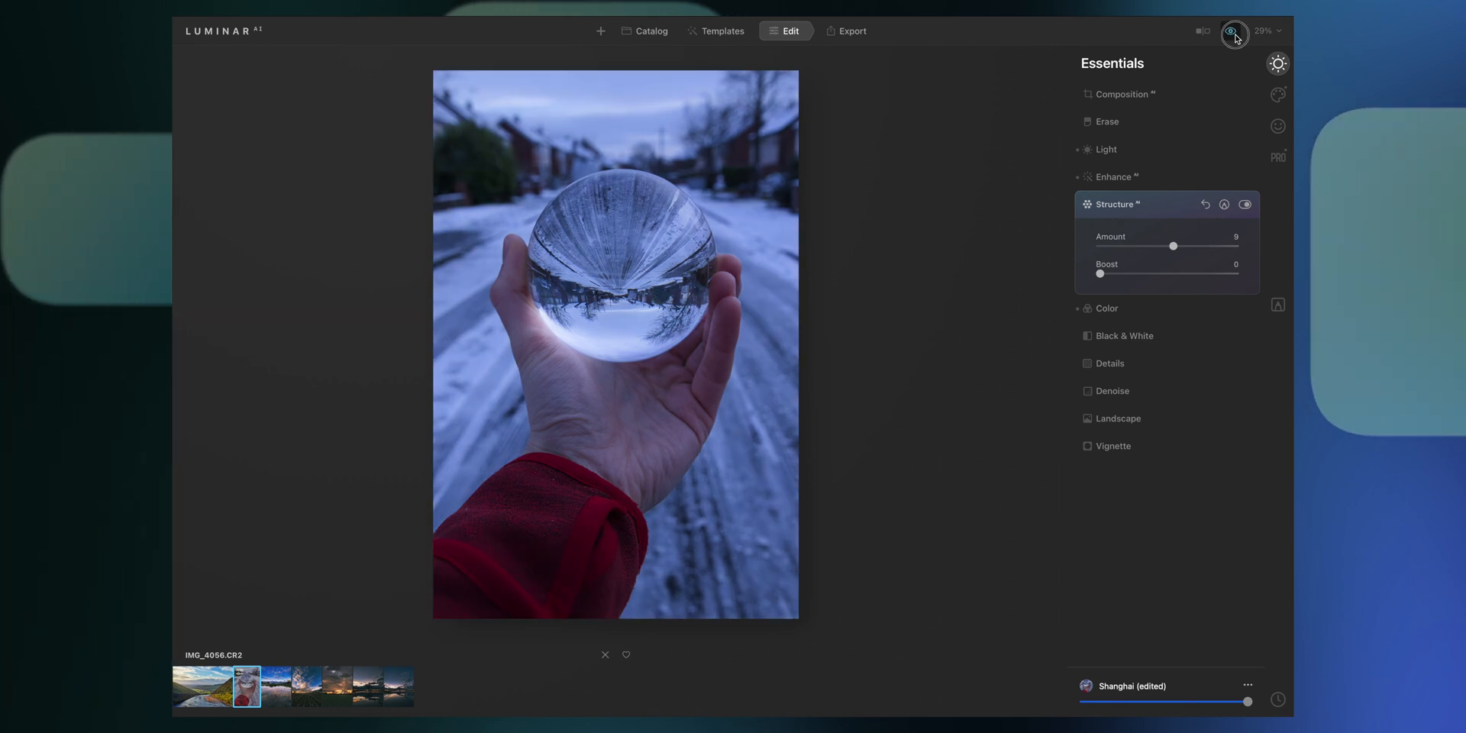
click(1236, 34)
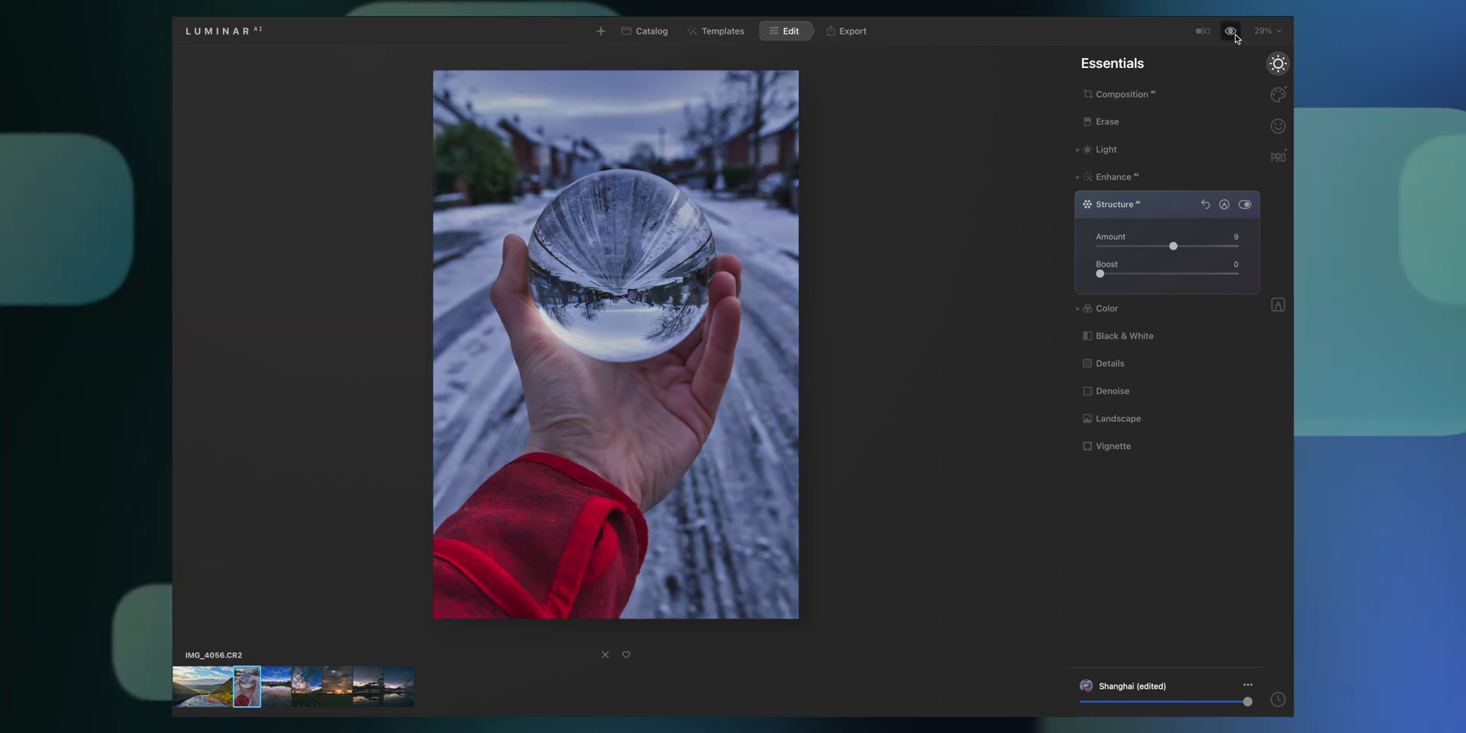
Step: Set the Color adjustments to Saturation -1, Vibrance 17 and Remove Color Cast 16
click(1117, 309)
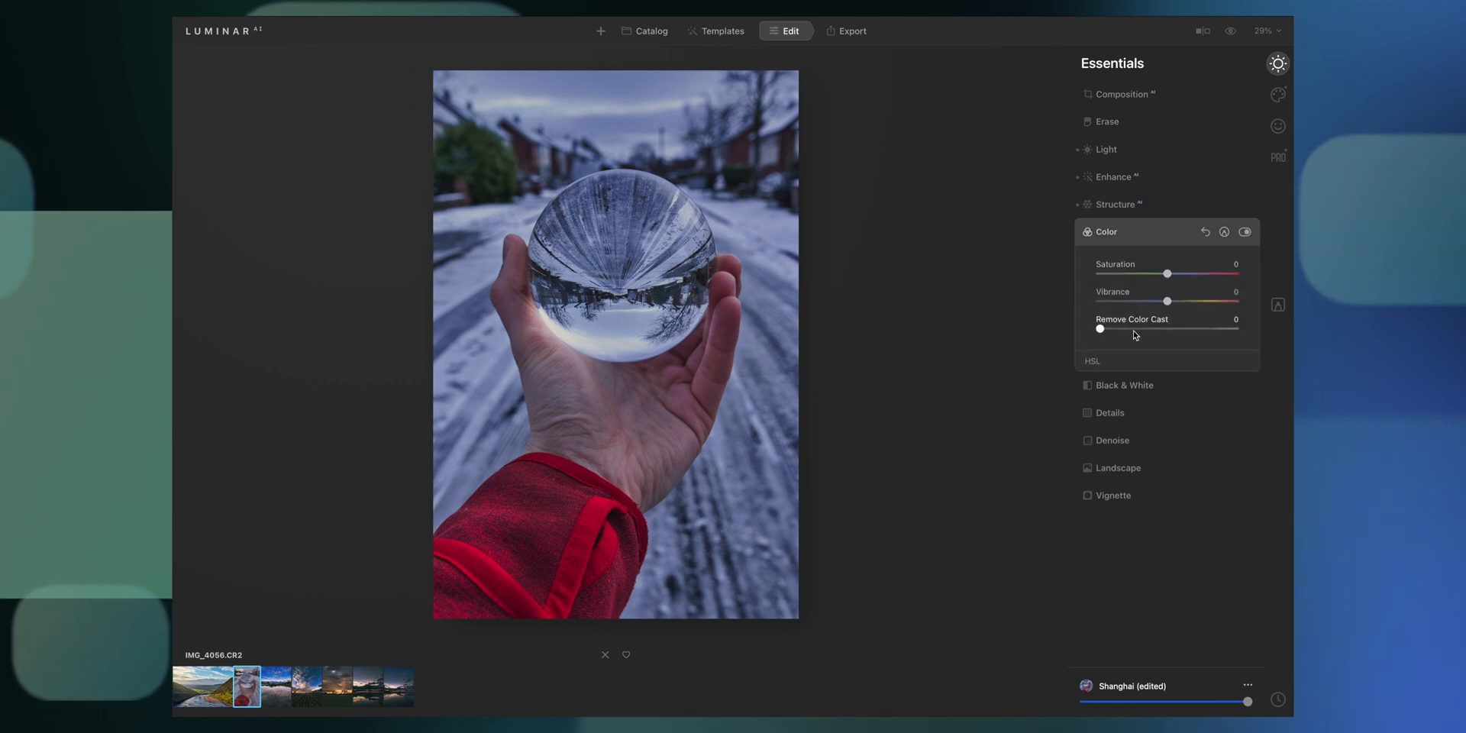
drag(1174, 302, 1176, 302)
drag(1099, 329, 1122, 328)
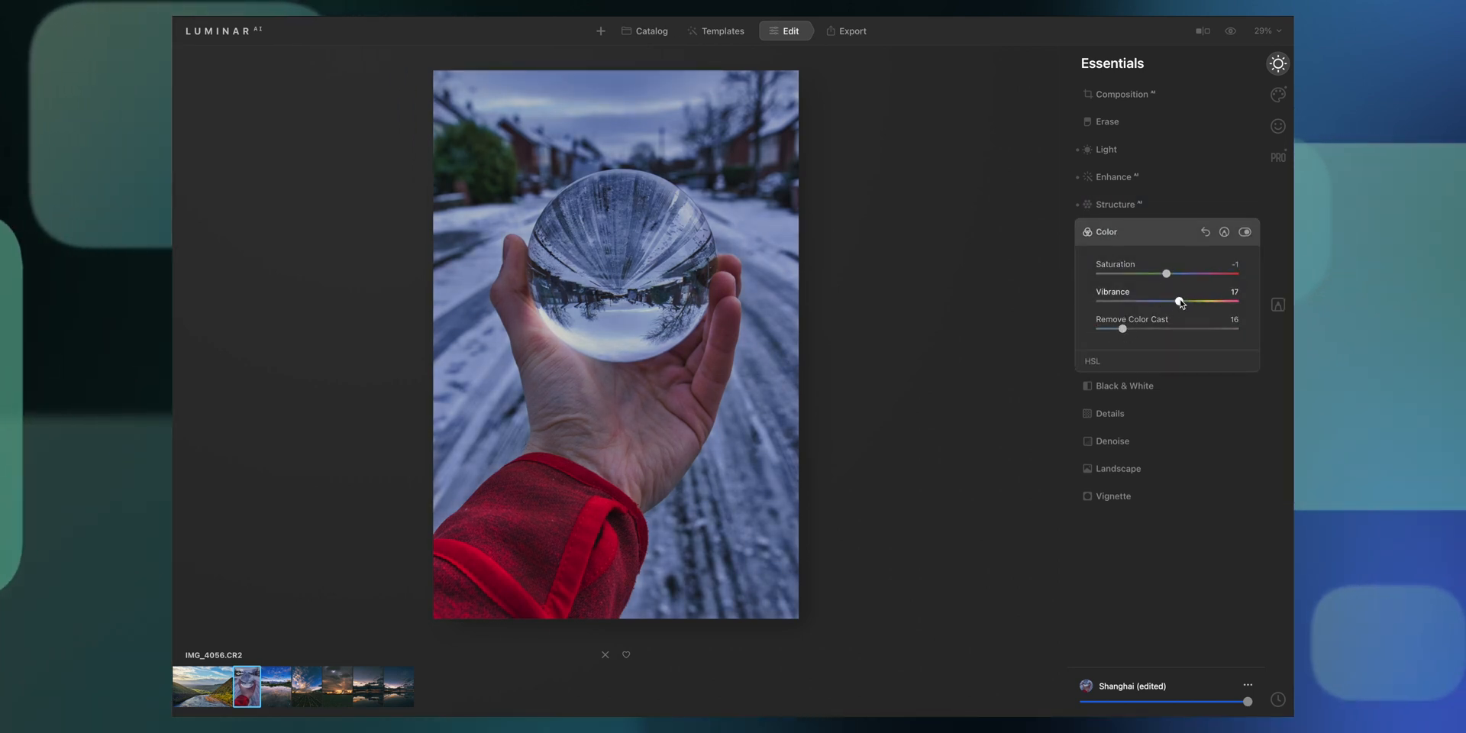
Step: Compare the before and after versions of the crystal ball photo with the sliding divider
click(1230, 32)
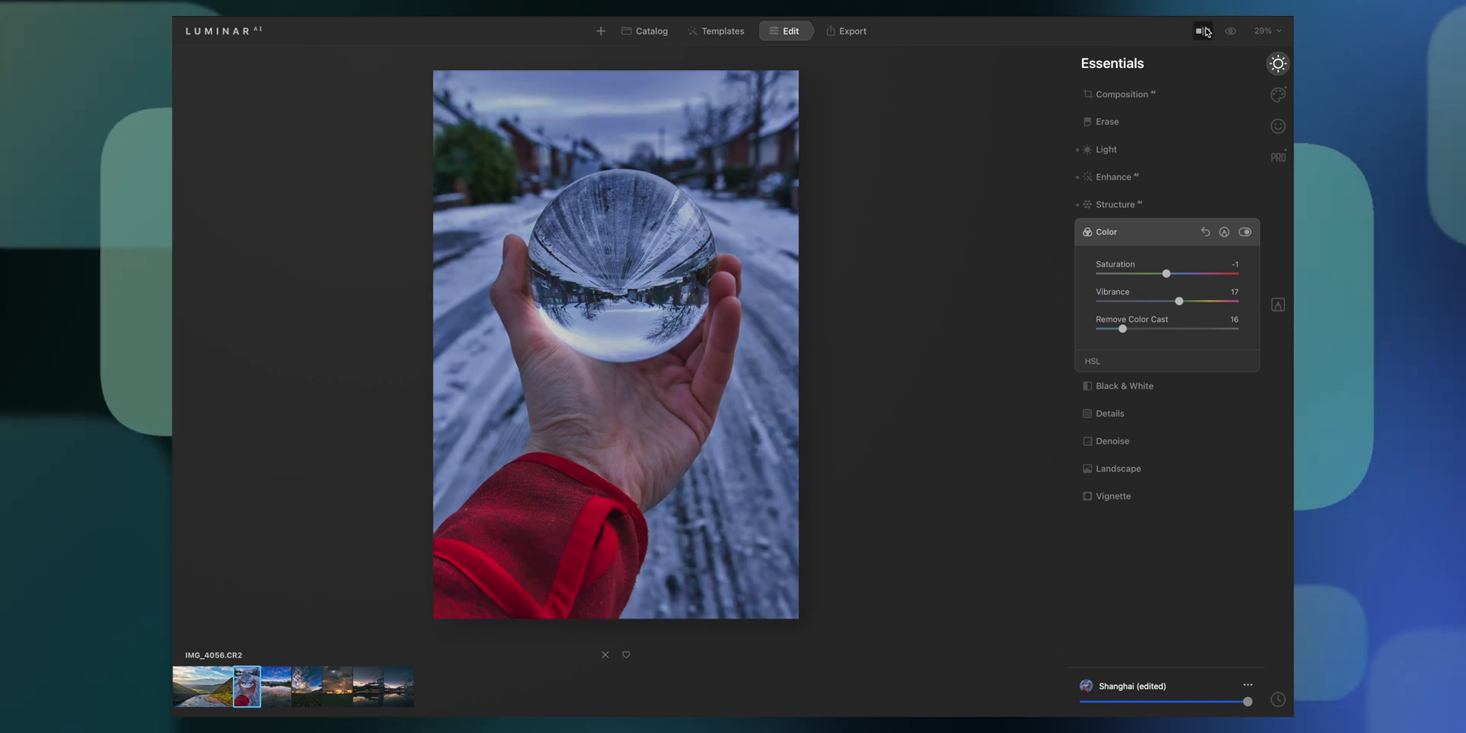
click(1202, 31)
drag(486, 388, 451, 388)
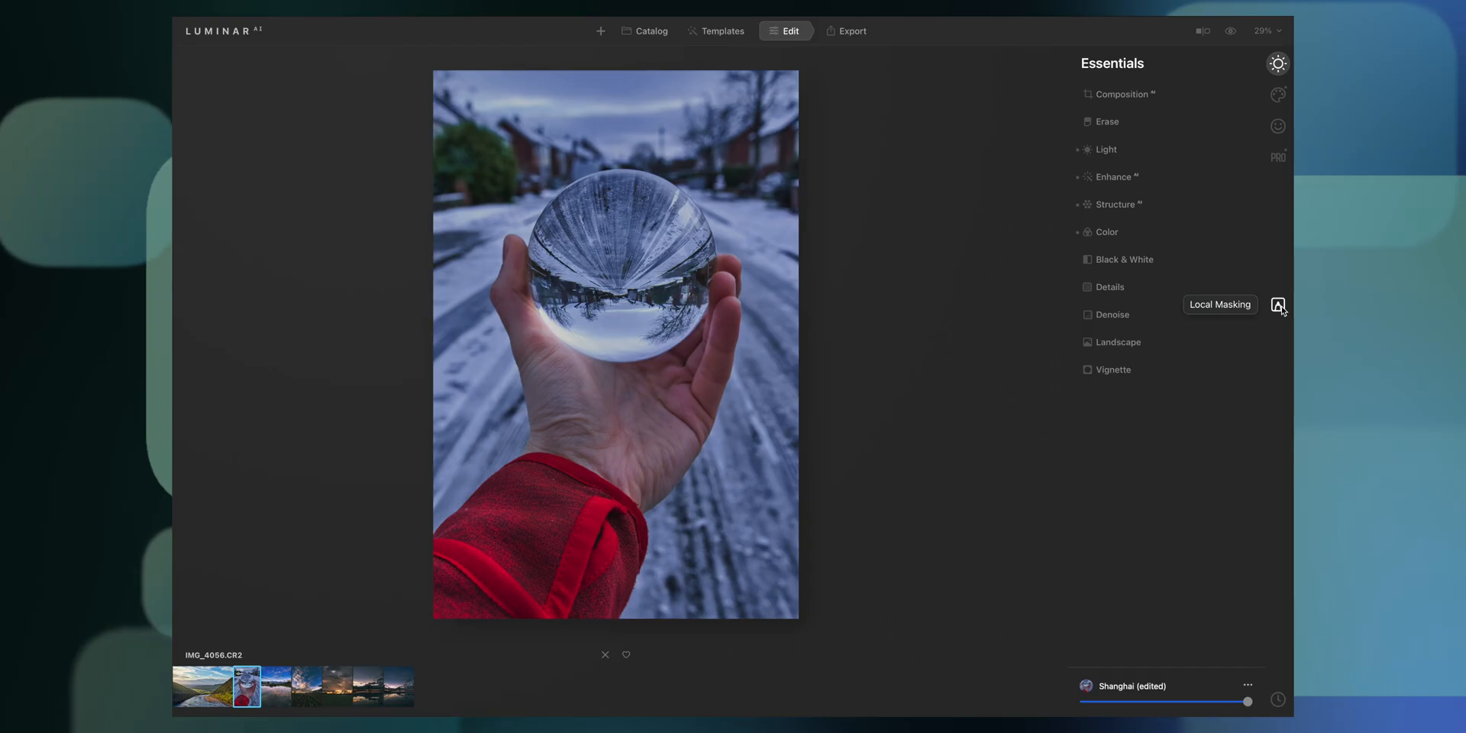
Step: Add a Texture local mask using Image (9).jpg from the 40 Natural Snow Photo Overlays folder, with the texture Opacity at 25
click(1279, 302)
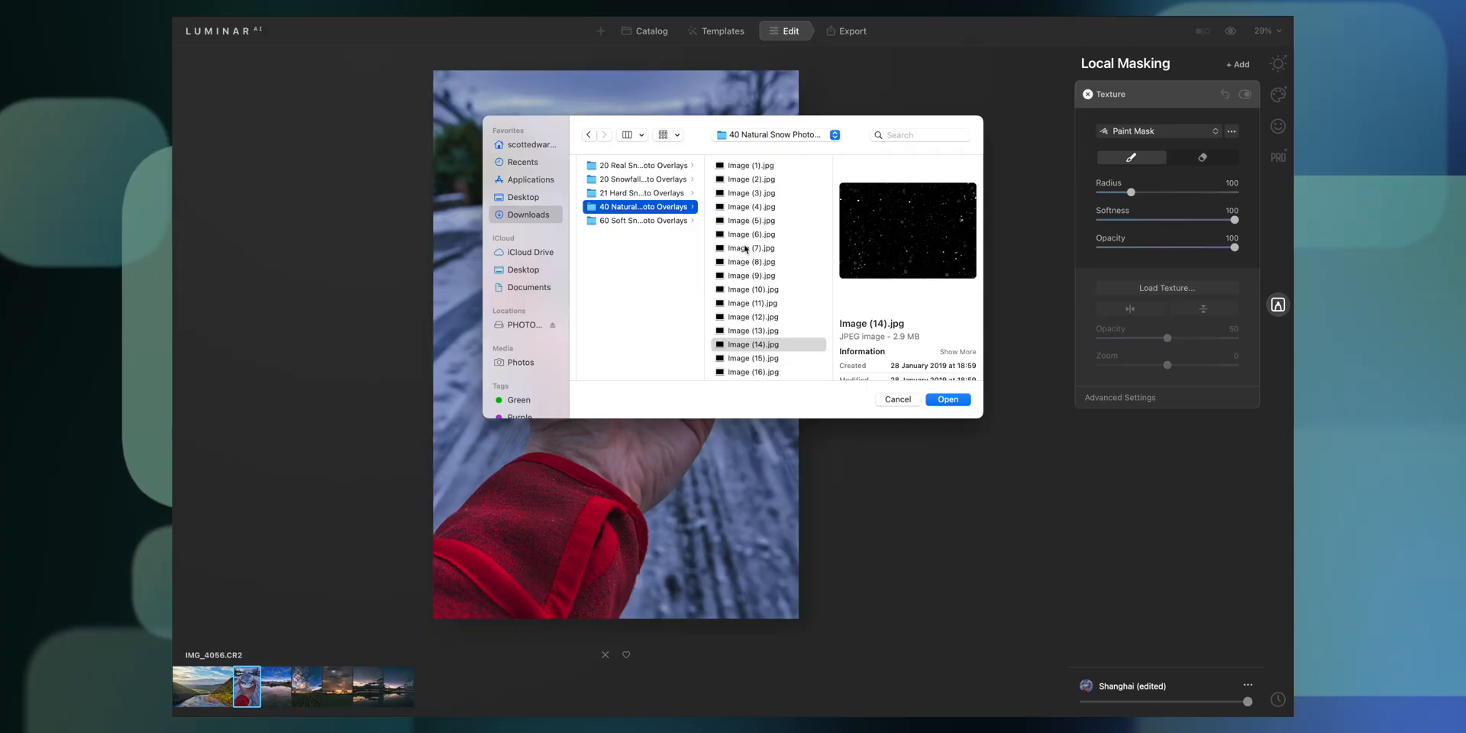
scroll(618, 190, left, 3)
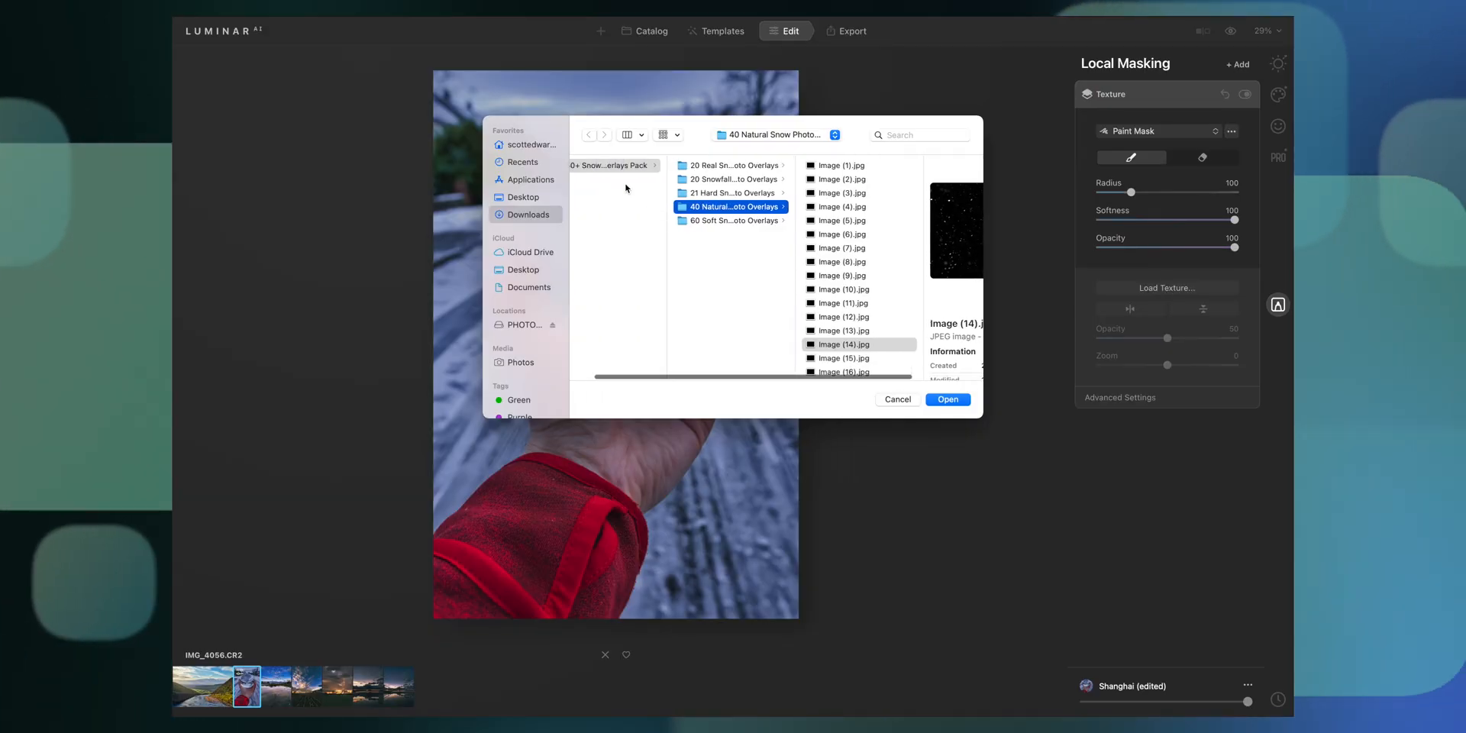
scroll(717, 181, right, 1)
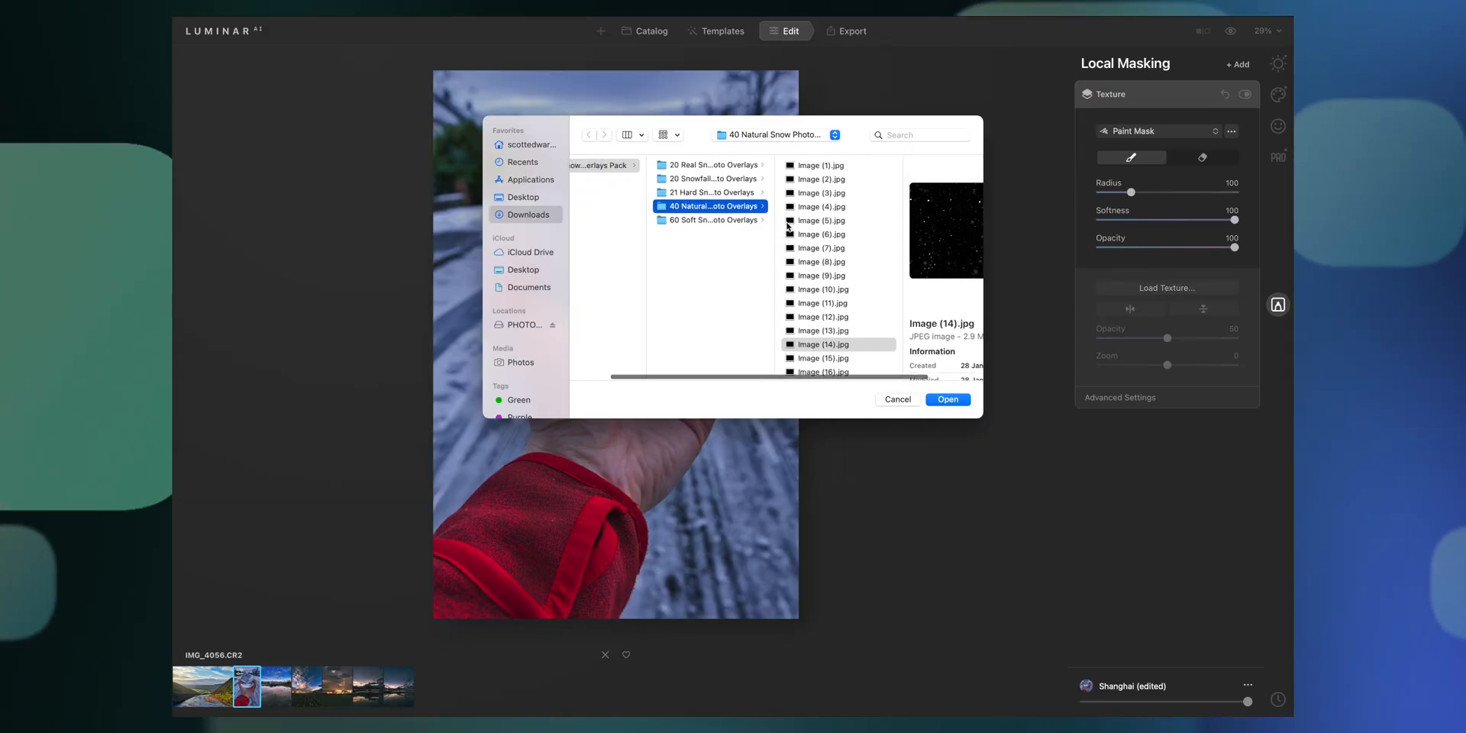
key(Up)
key(Up)
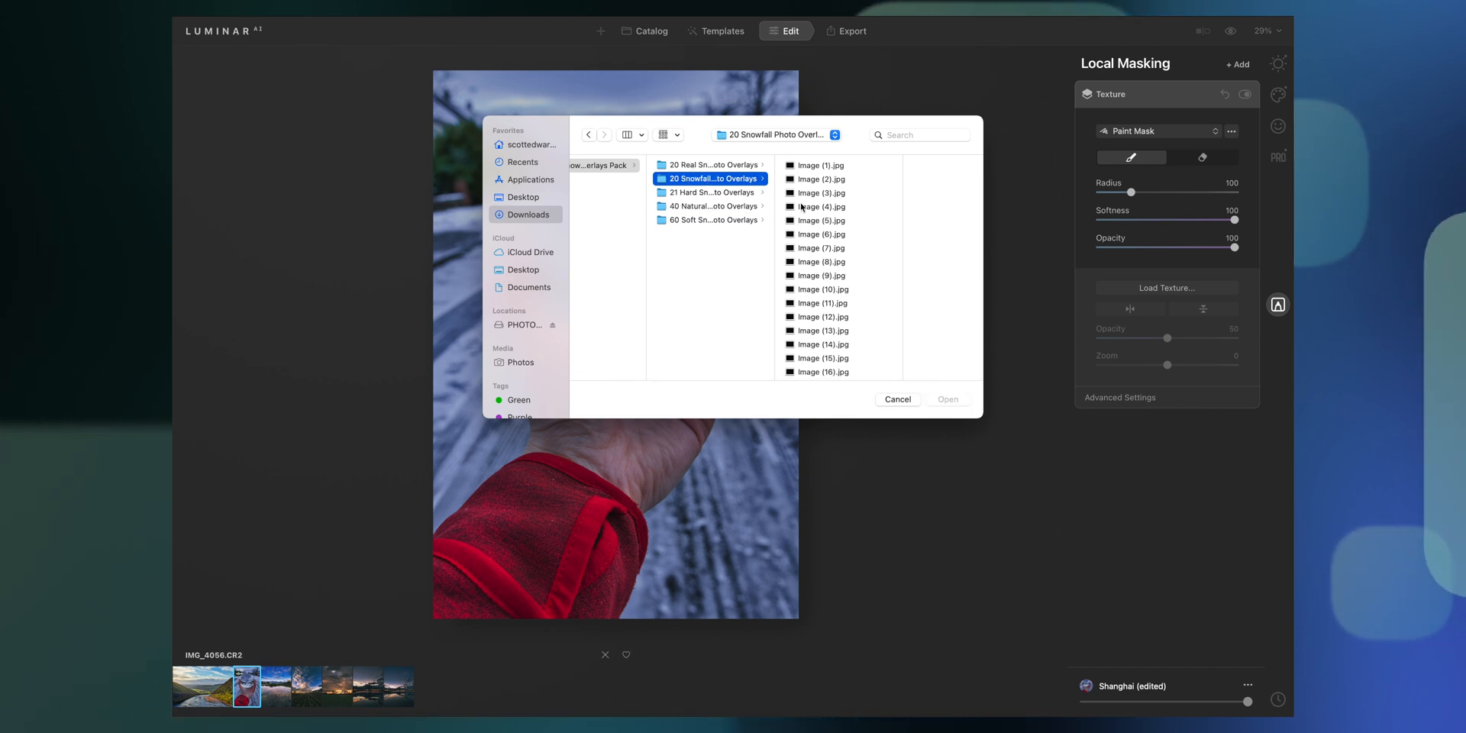
click(730, 241)
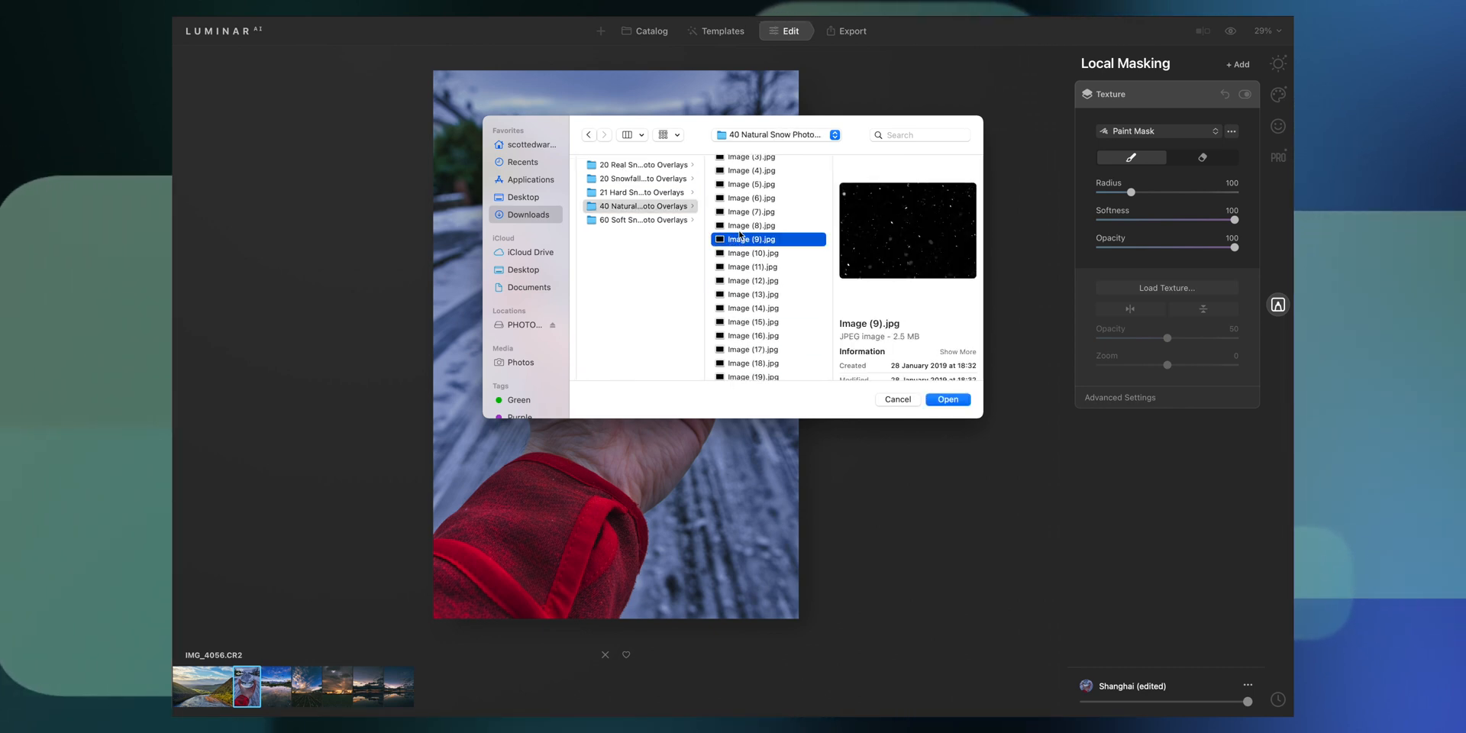
click(948, 399)
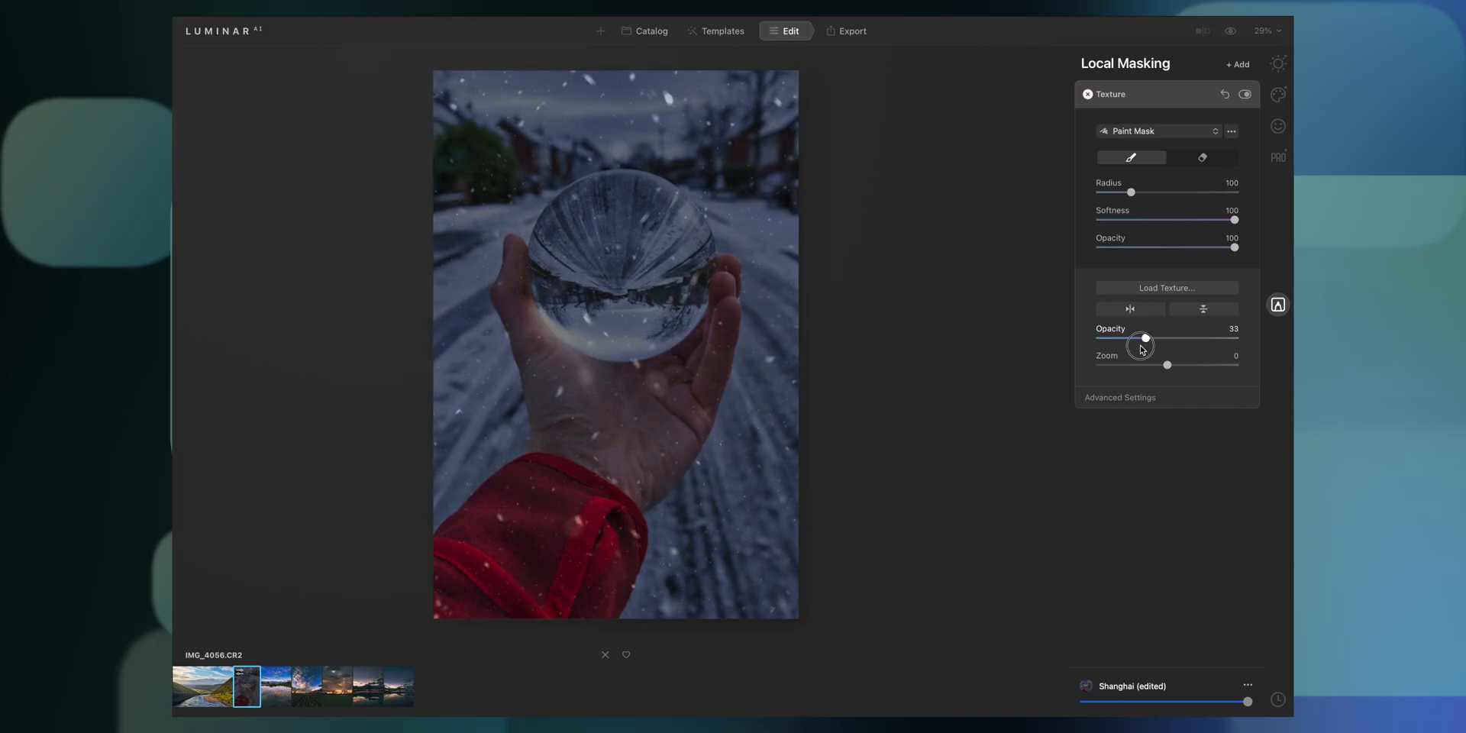
mouse_move(1145, 336)
mouse_down()
mouse_move(1132, 350)
mouse_move(1251, 345)
mouse_move(1129, 342)
mouse_up()
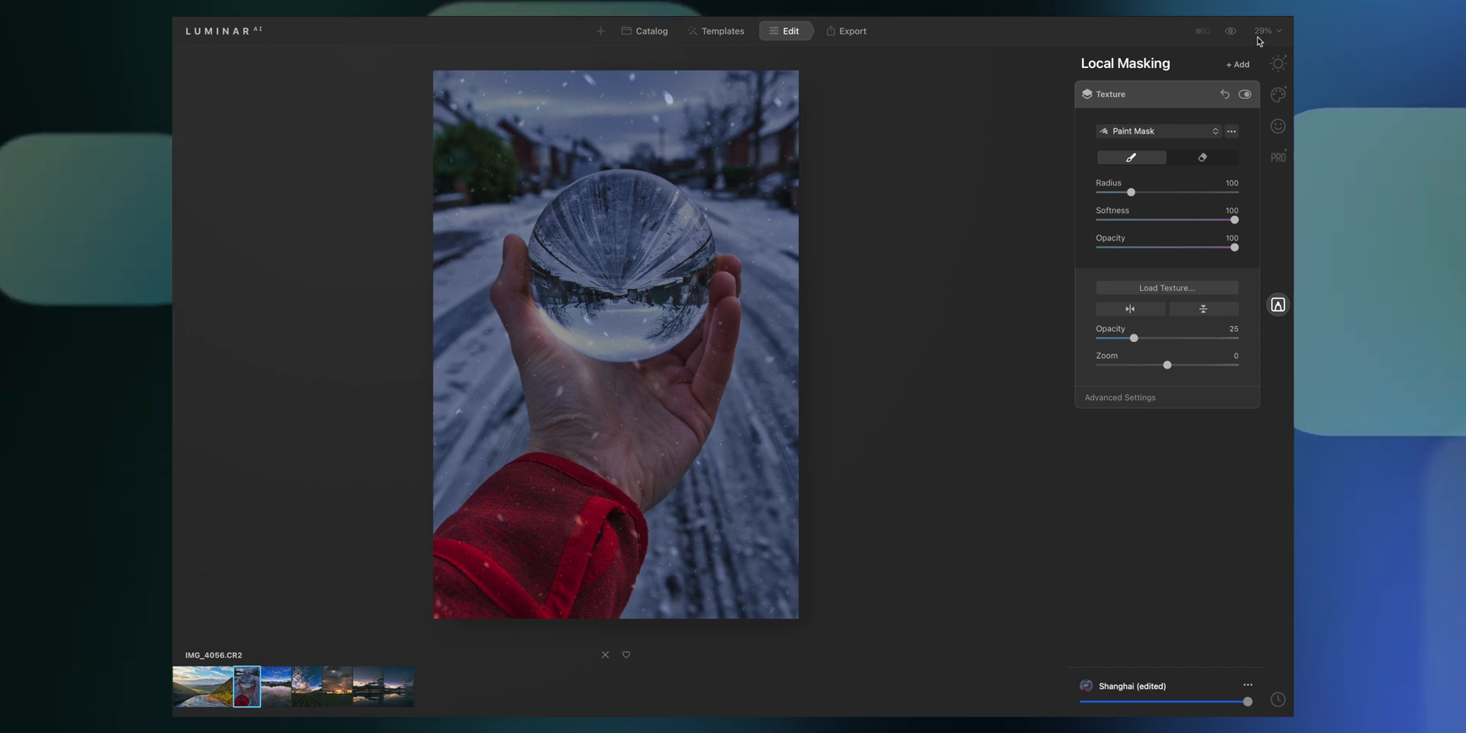
Step: Compare the crystal ball photo with and without the snow texture
click(1245, 93)
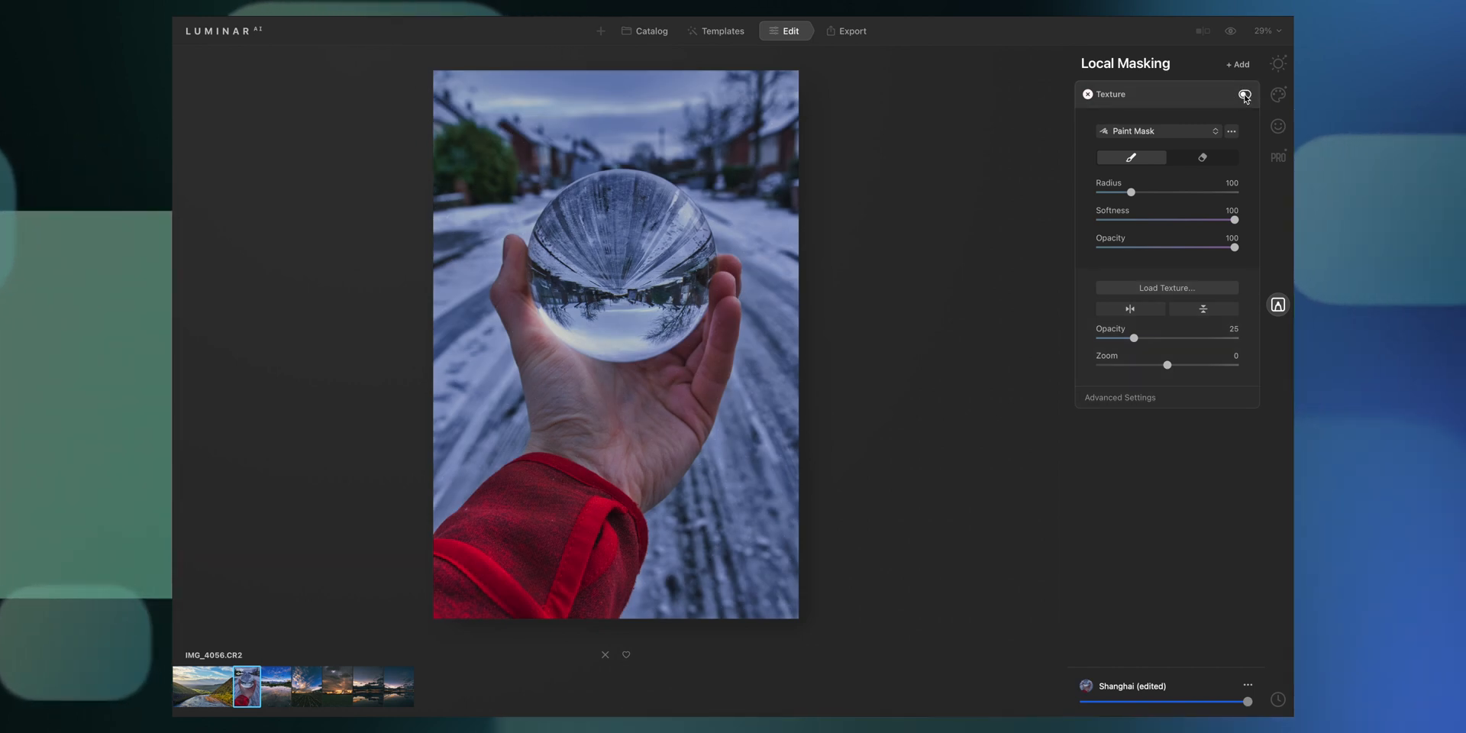
click(1244, 95)
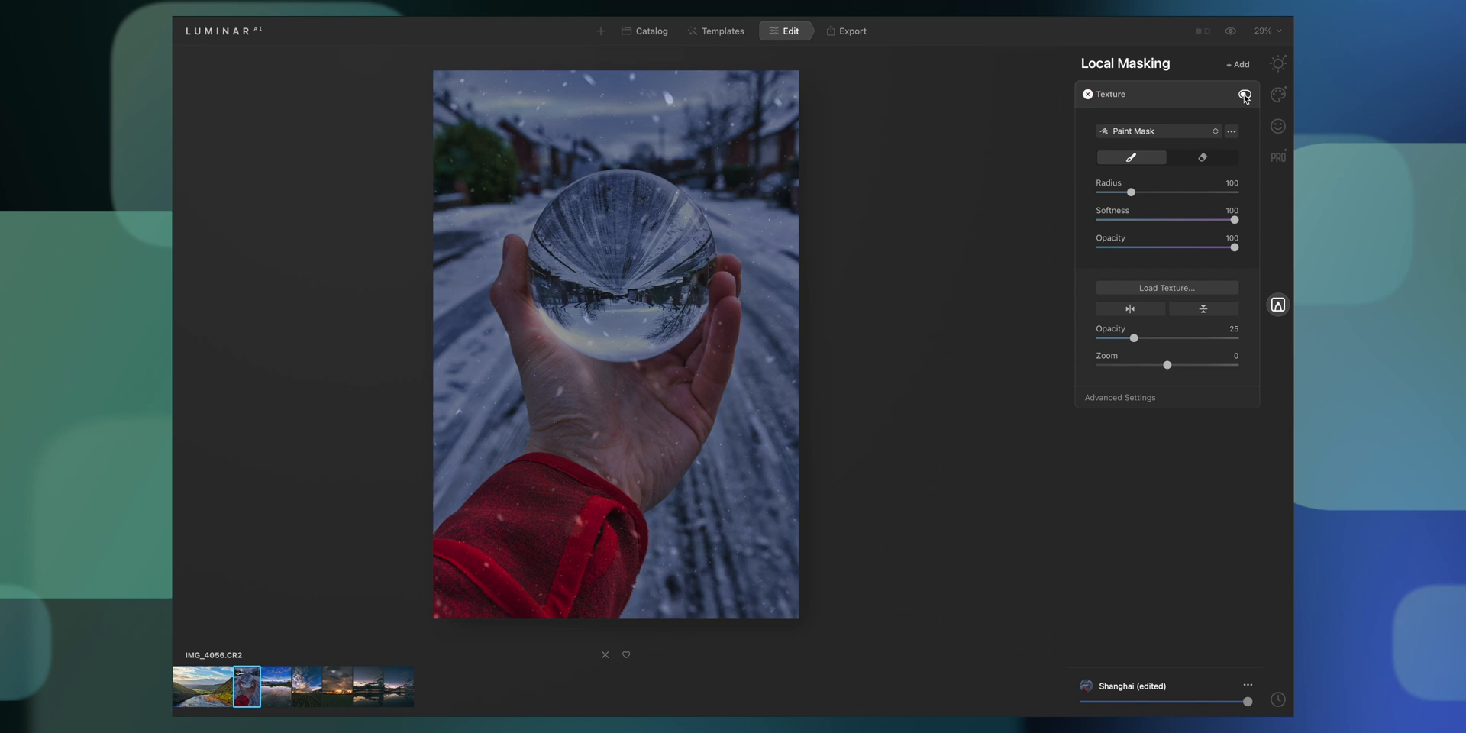
click(1245, 94)
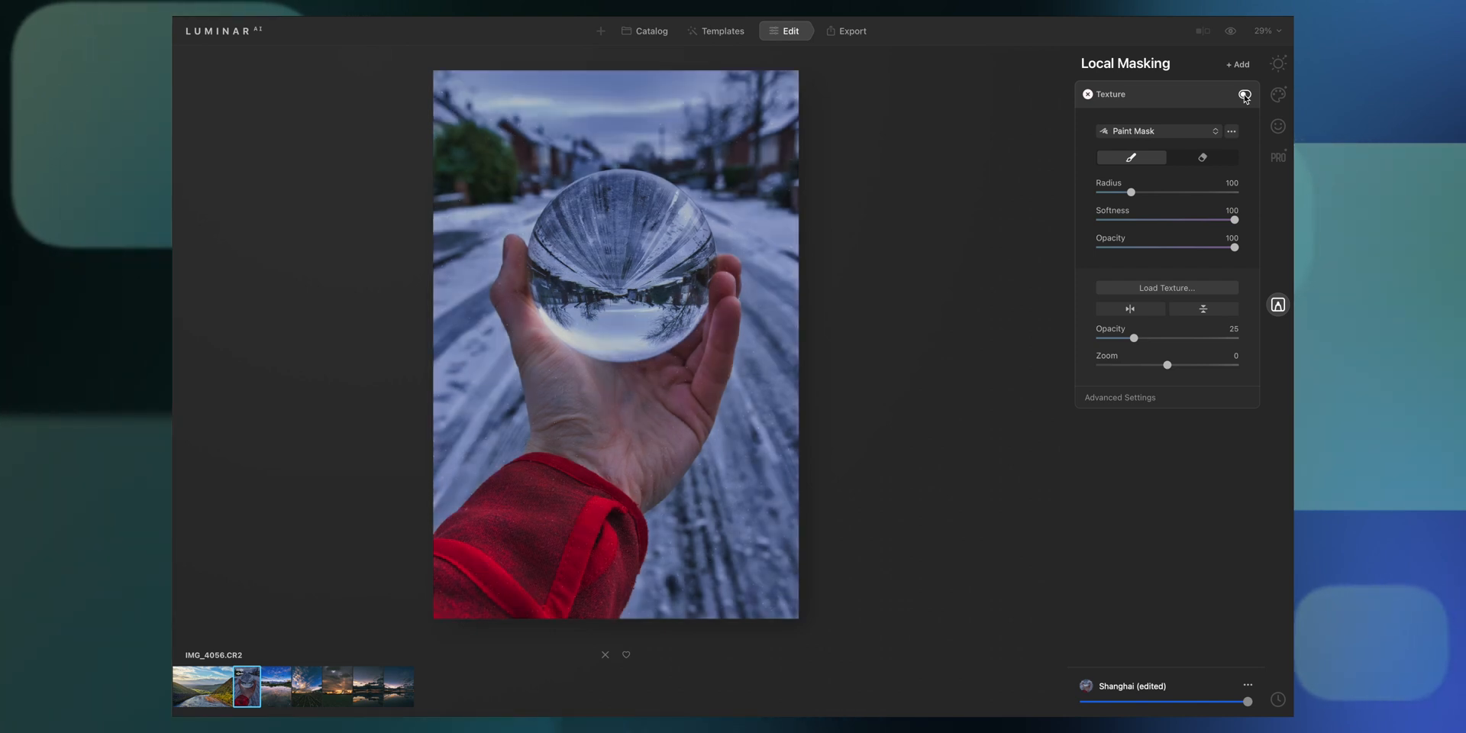
click(1245, 95)
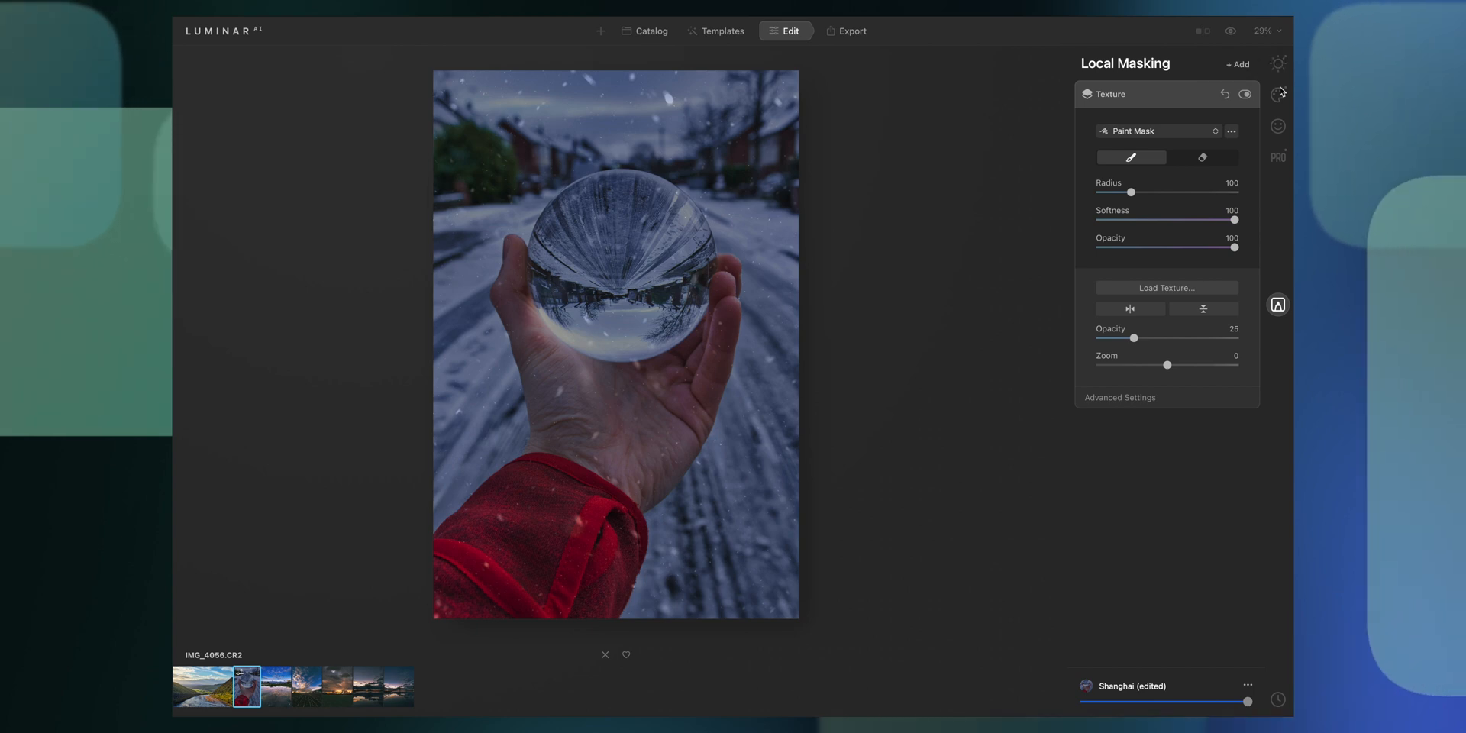
Step: Set the Light adjustments to Highlights -1, Exposure 0.76 and Temperature 3821, and check the result against the original
click(1277, 64)
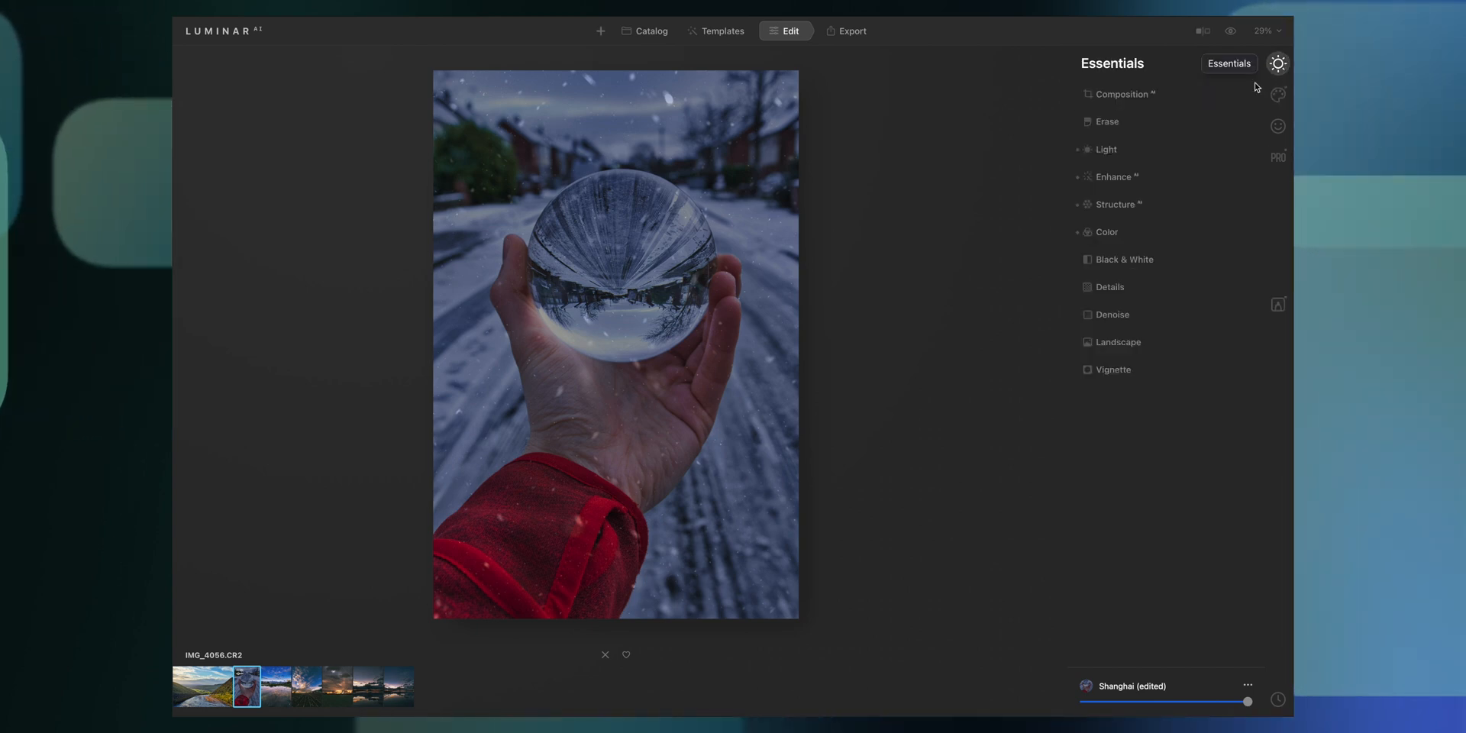
click(1106, 153)
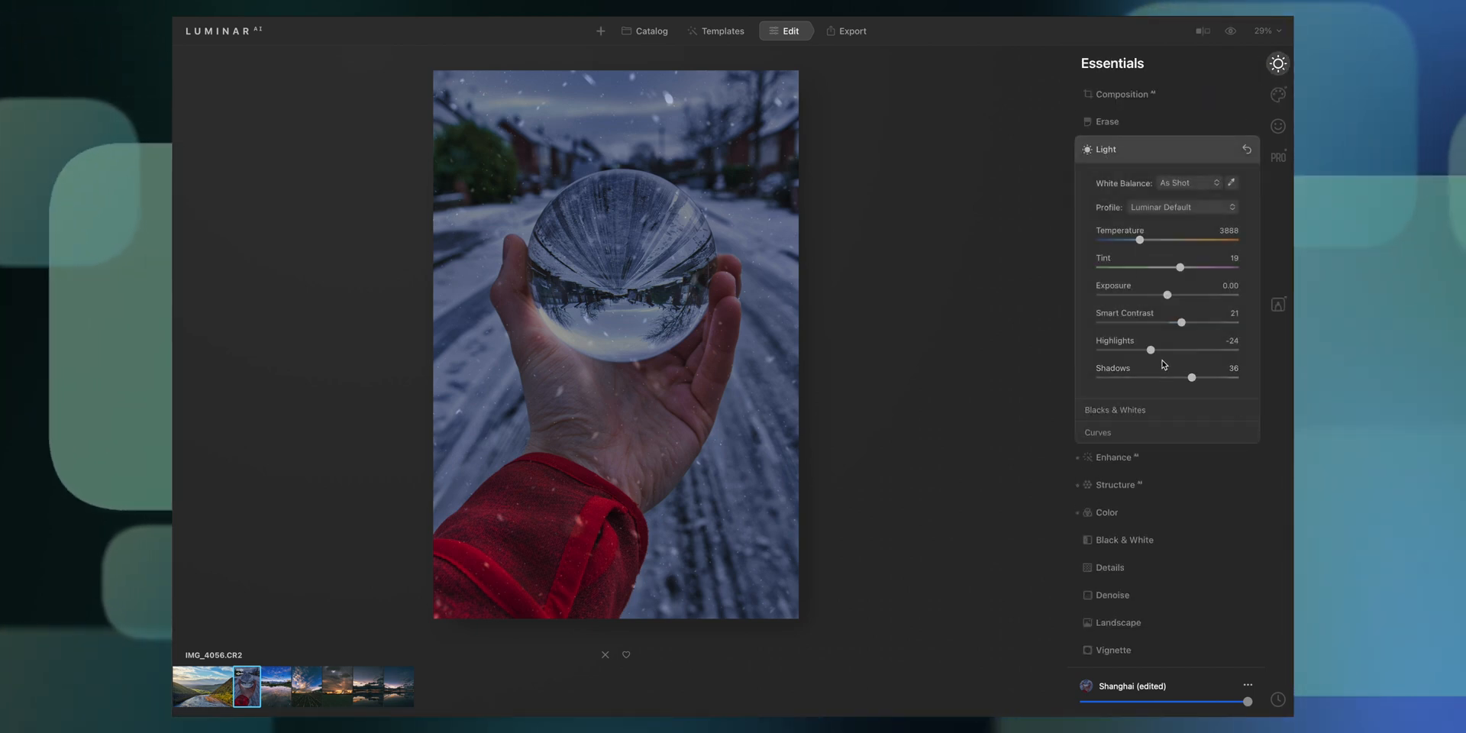
drag(1151, 349, 1165, 349)
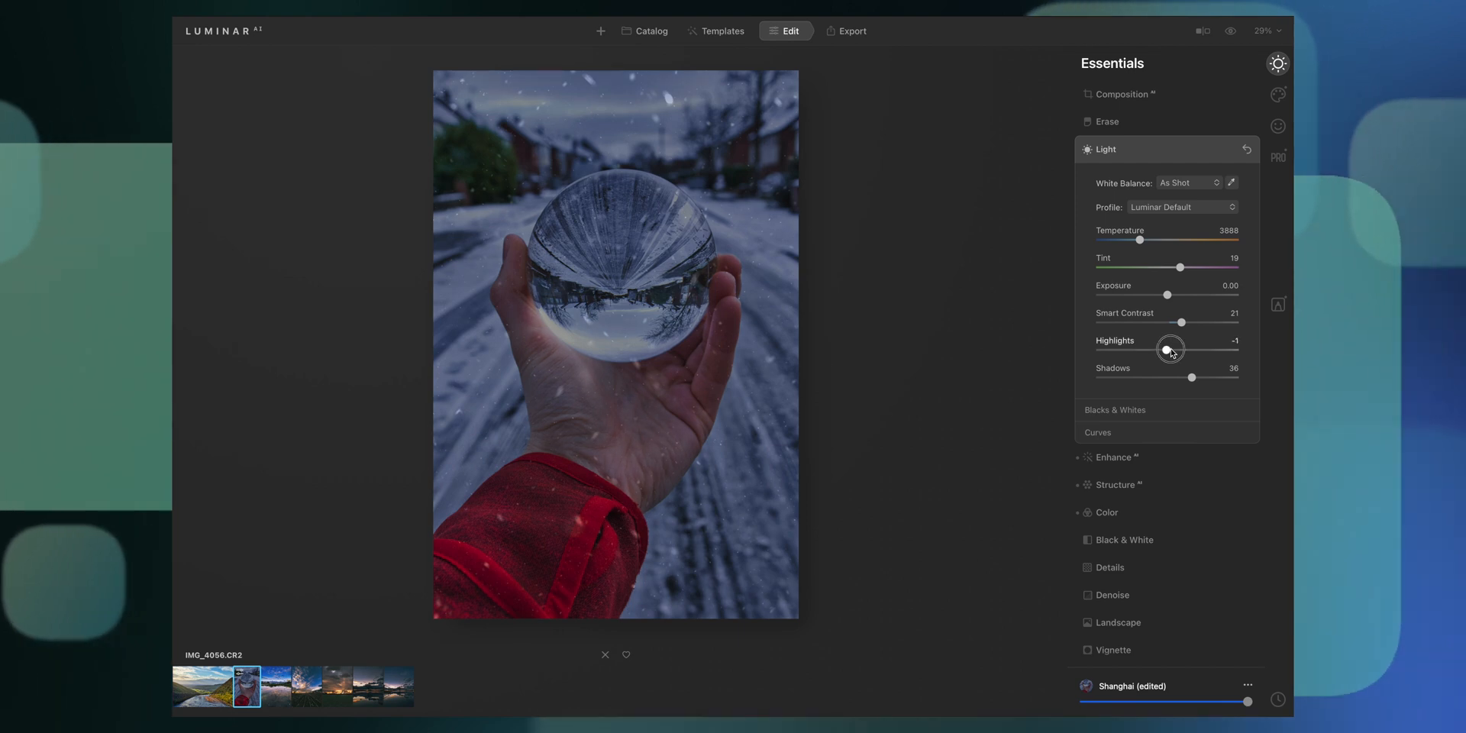
drag(1176, 298, 1181, 298)
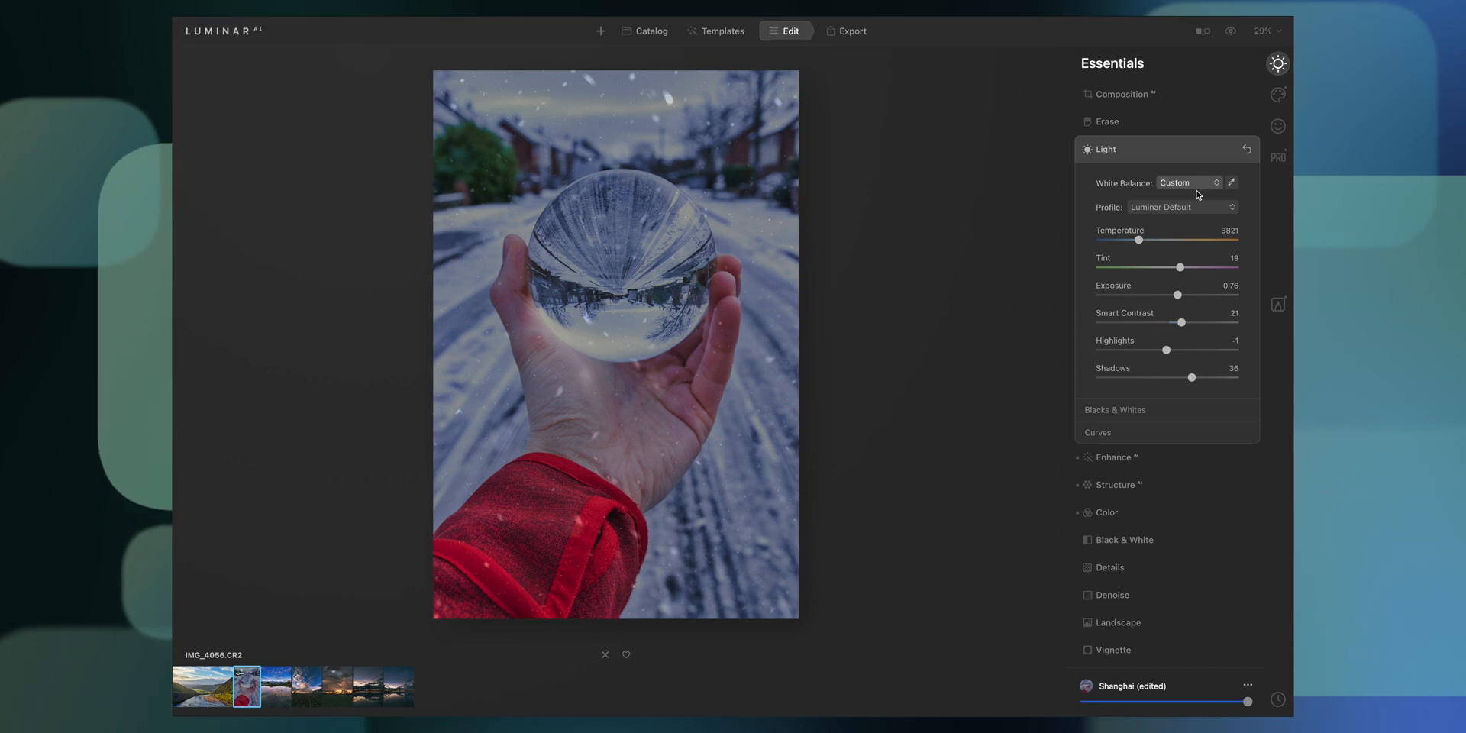
click(1229, 31)
click(1230, 31)
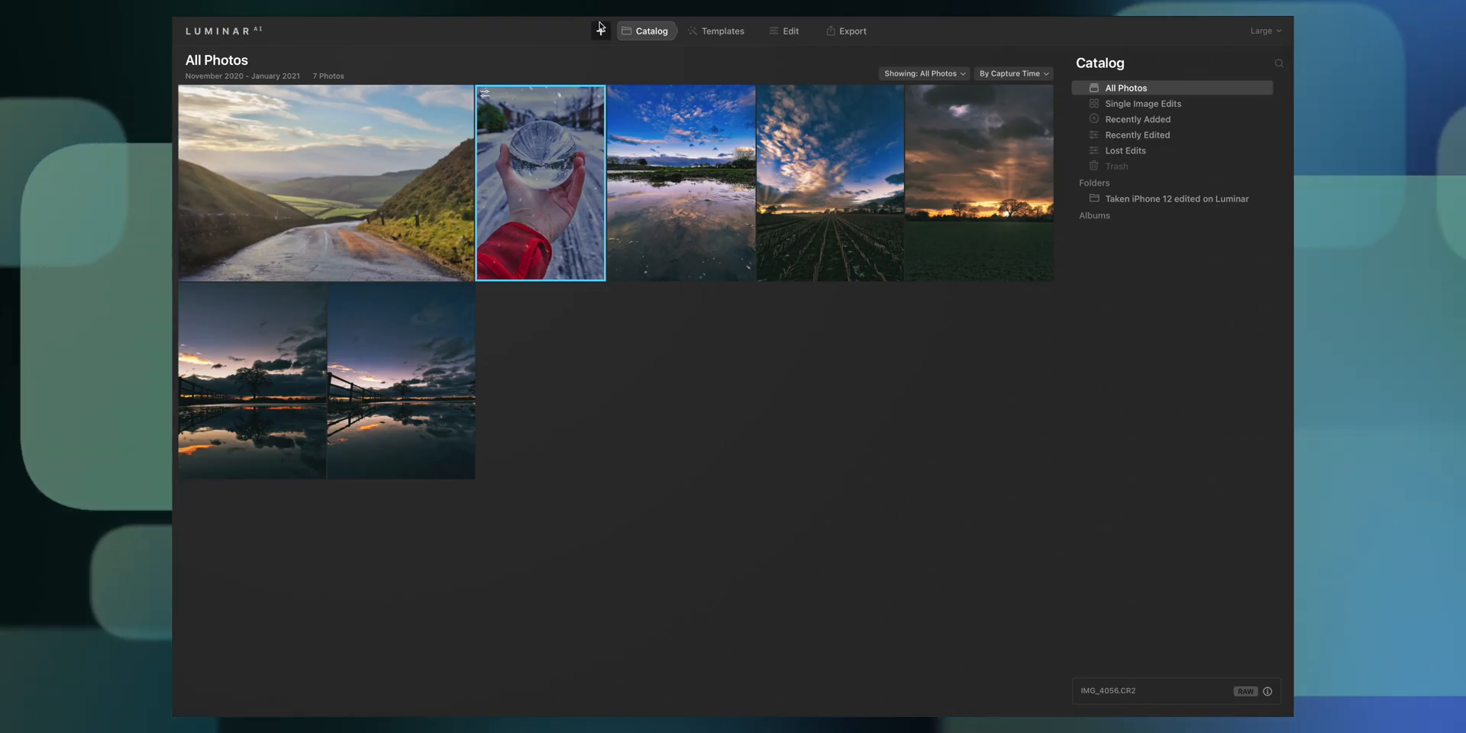
Step: Add the wooden fence photo IMG_3851.CR2 and brighten it by raising its Shadows, ending at the Landscape adjustments
click(599, 32)
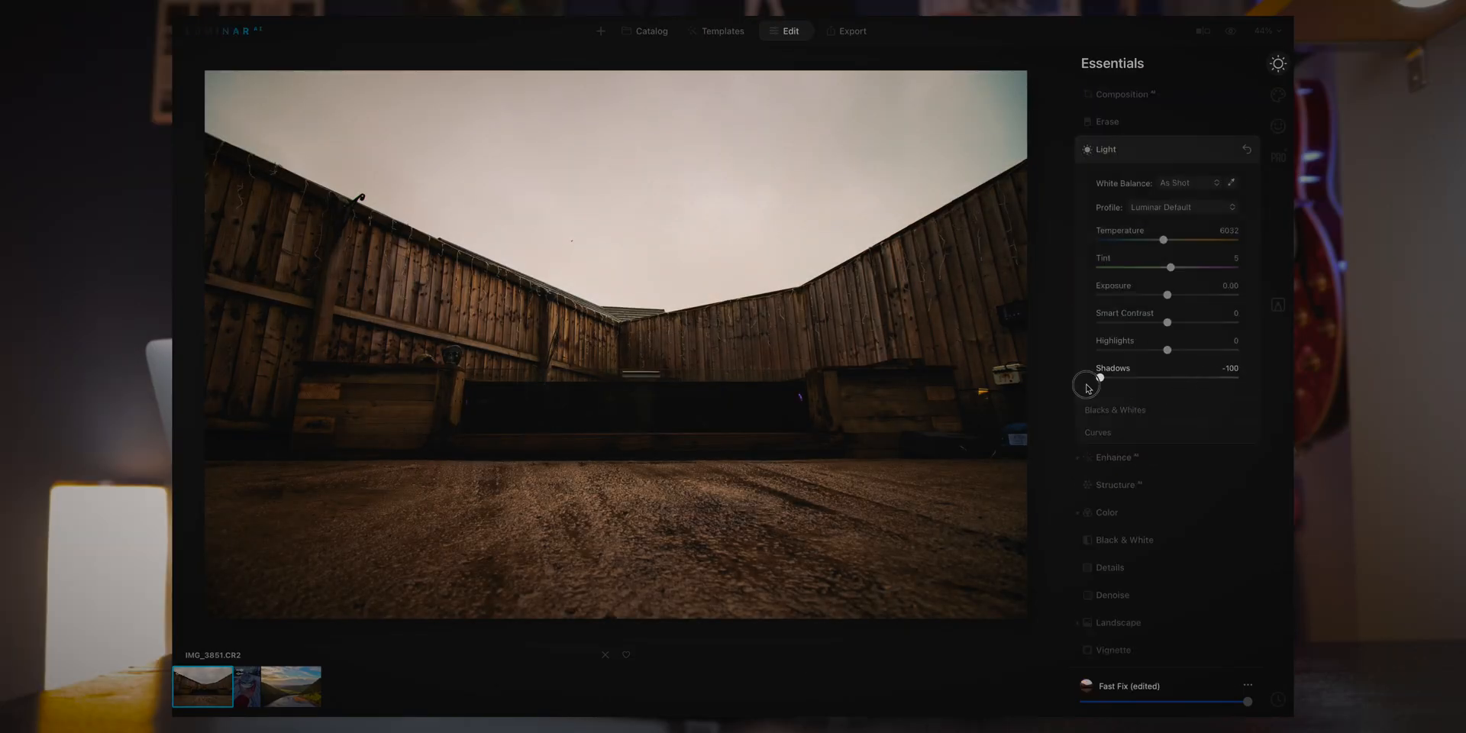
drag(1087, 385, 1207, 380)
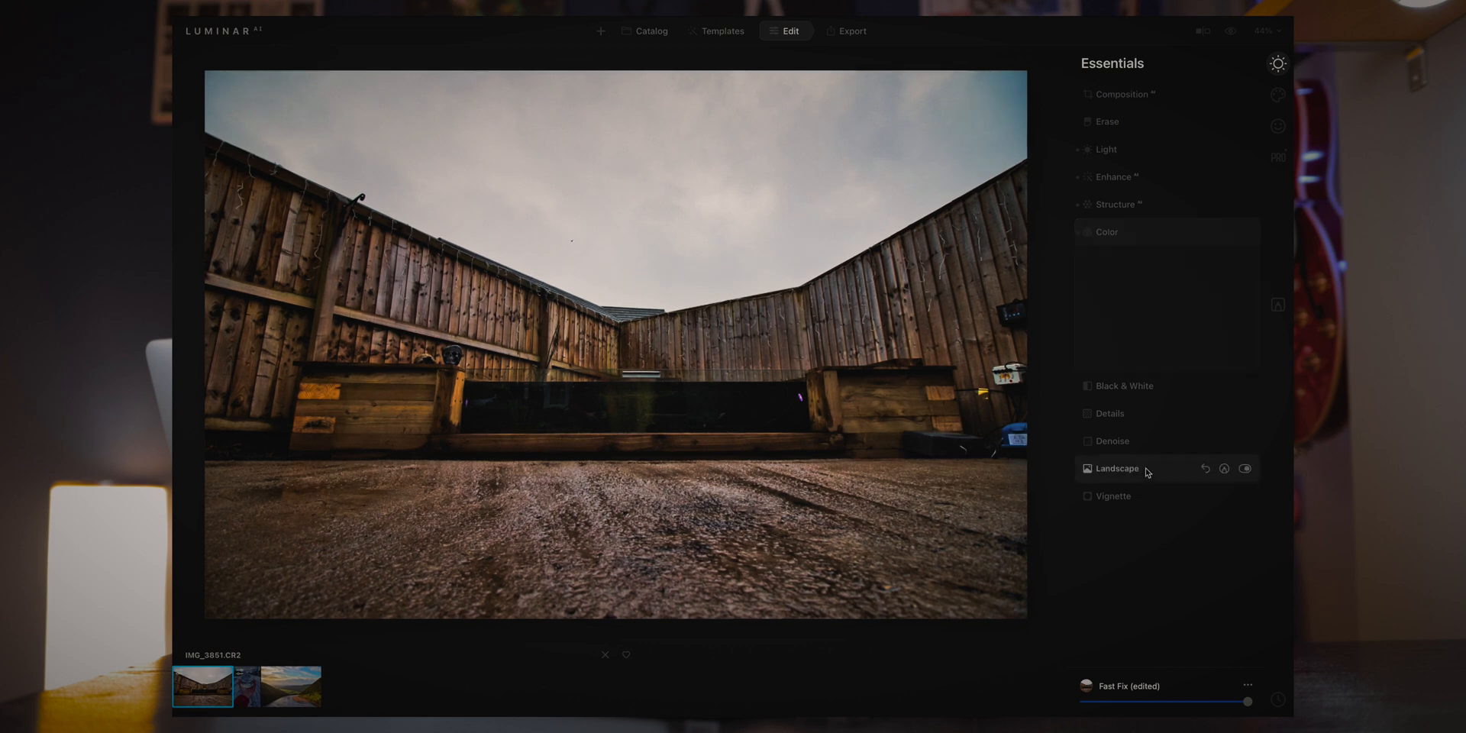
click(1147, 471)
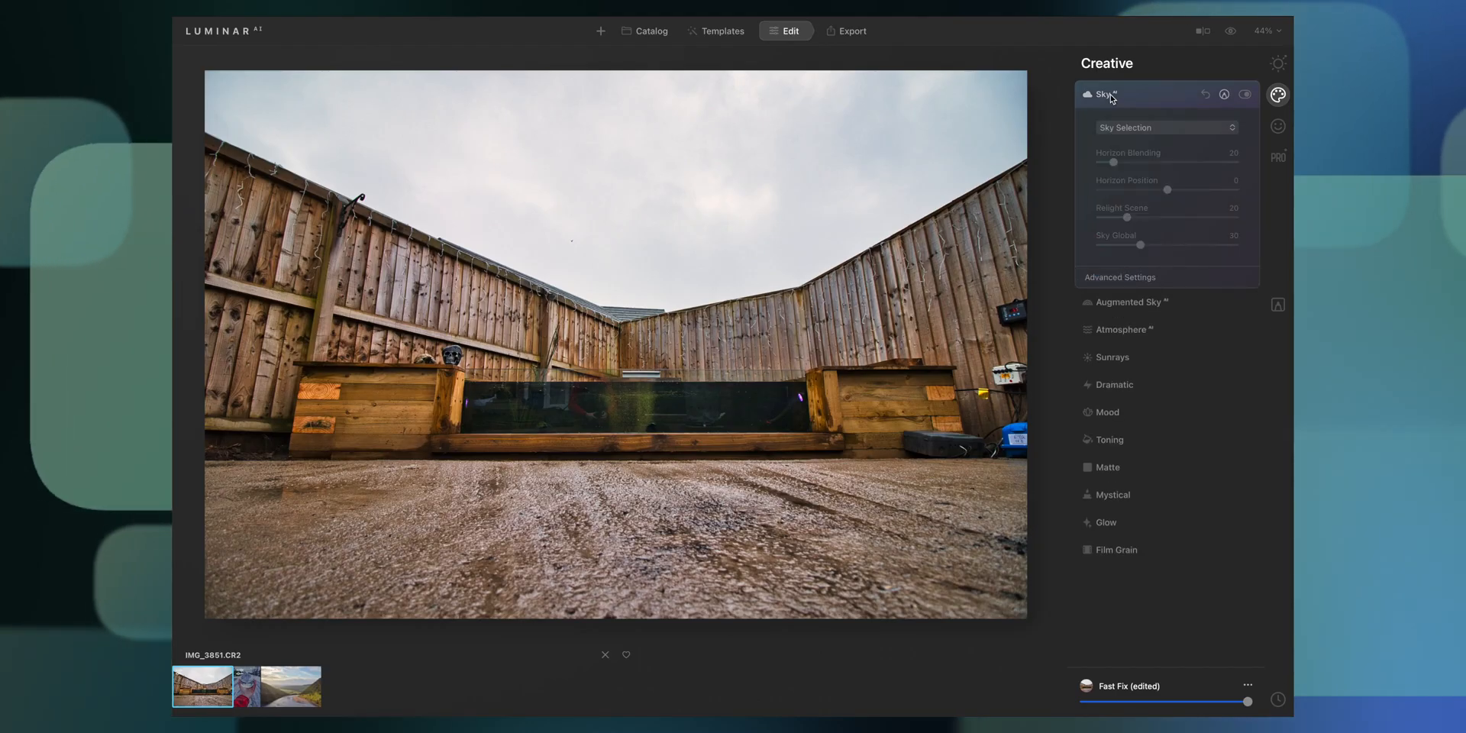
Step: Replace the fence photo's sky with Dramatic Sunset 4, using Horizon Blending 91 and Relight Scene 56
click(1153, 128)
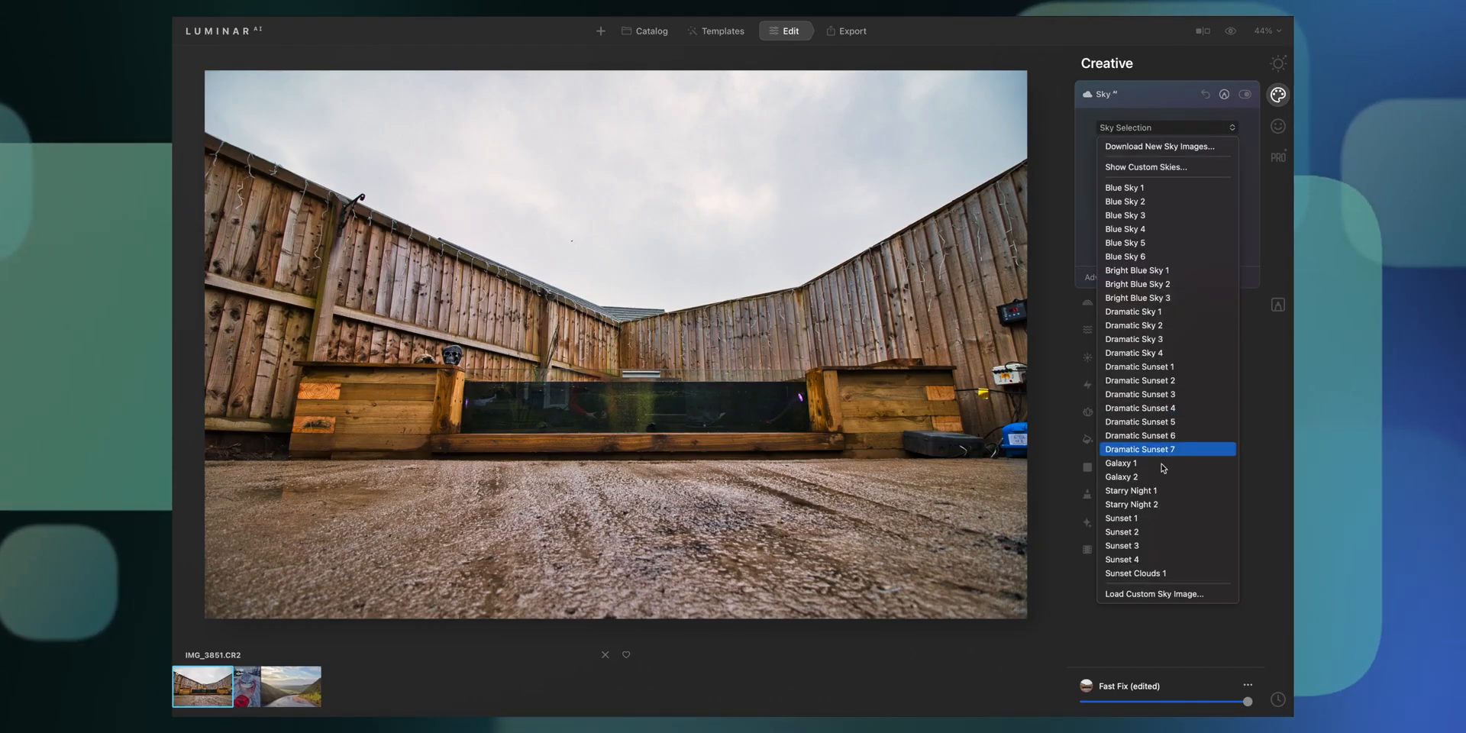
click(1187, 408)
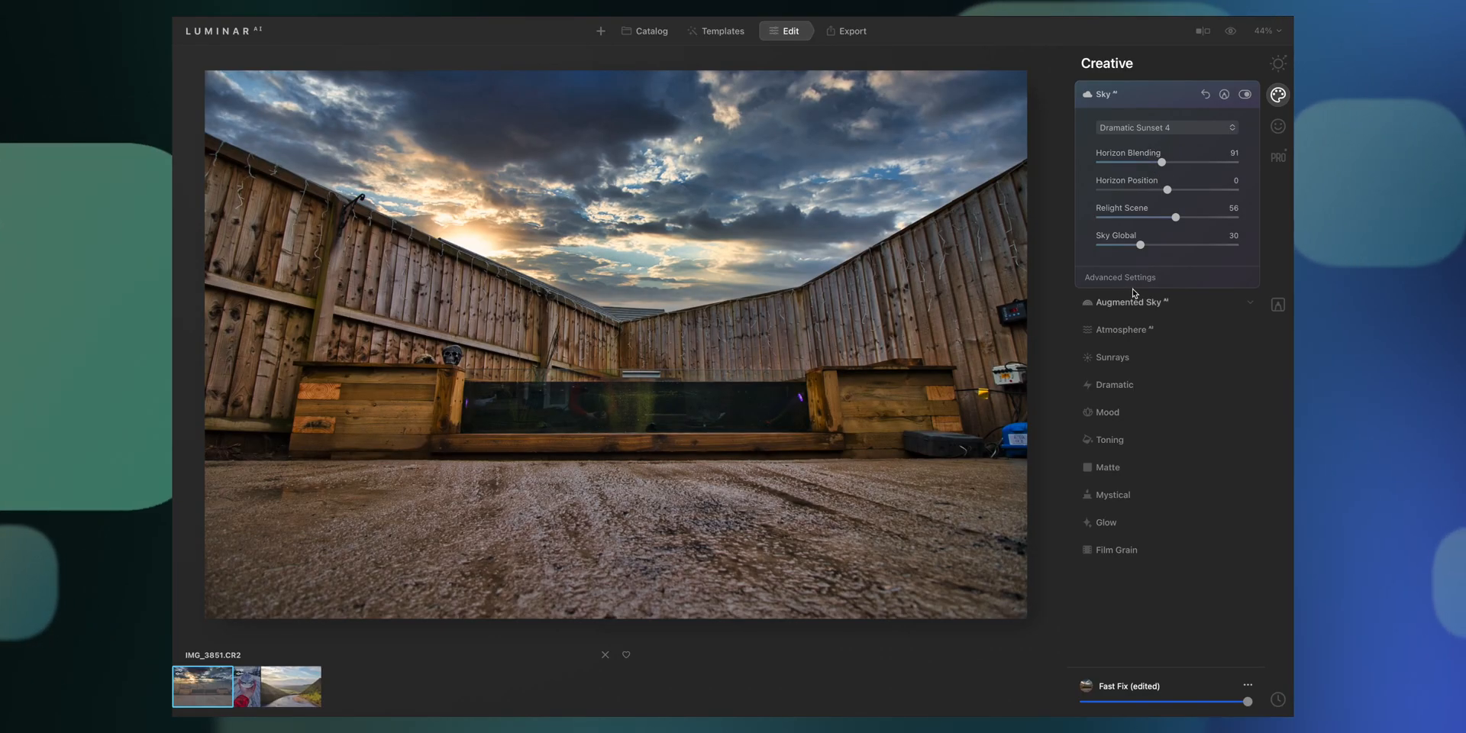
Step: Refine the replaced sky with Sky Defocus 8, Atmospheric Haze 37, Sky Temperature 20 and Sky Exposure -23
click(1131, 279)
drag(1105, 442, 1157, 440)
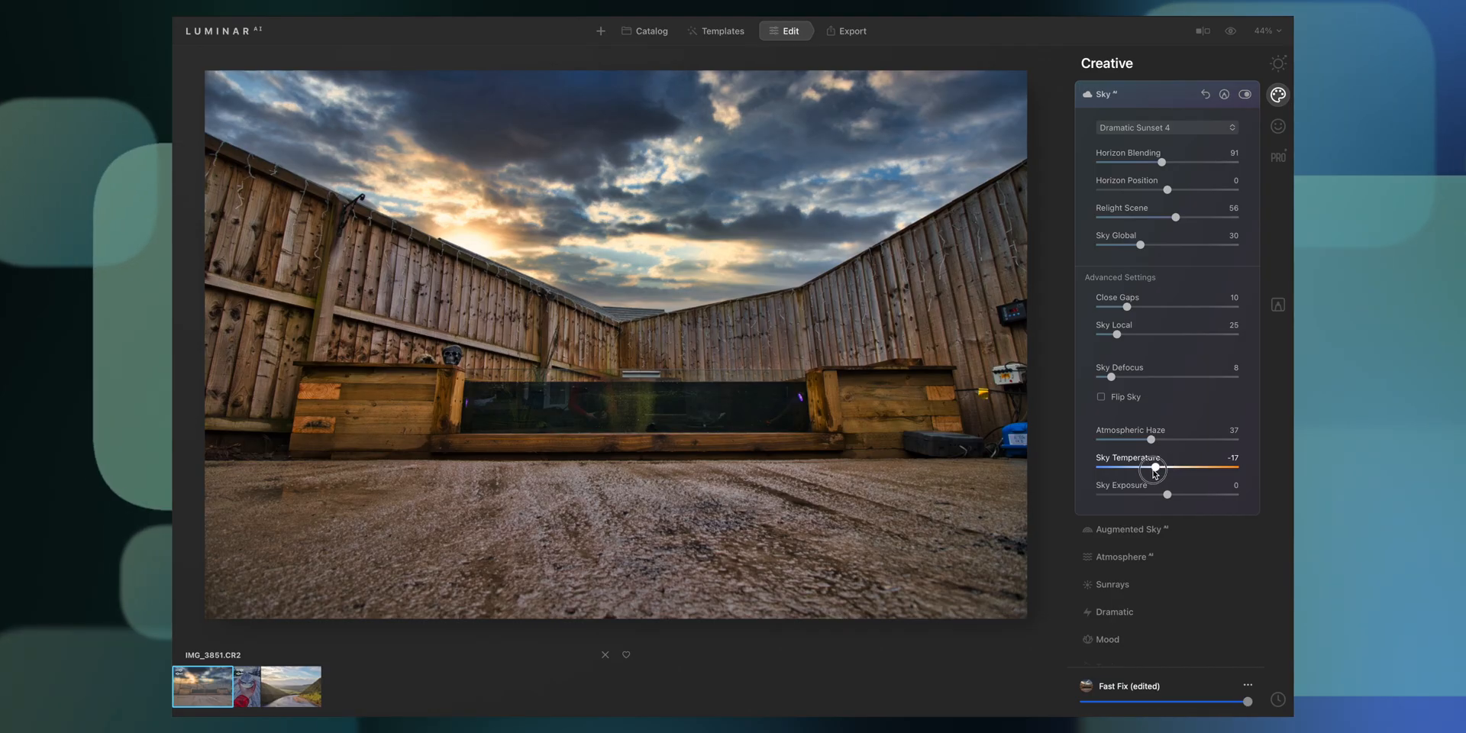
drag(1134, 475, 1220, 472)
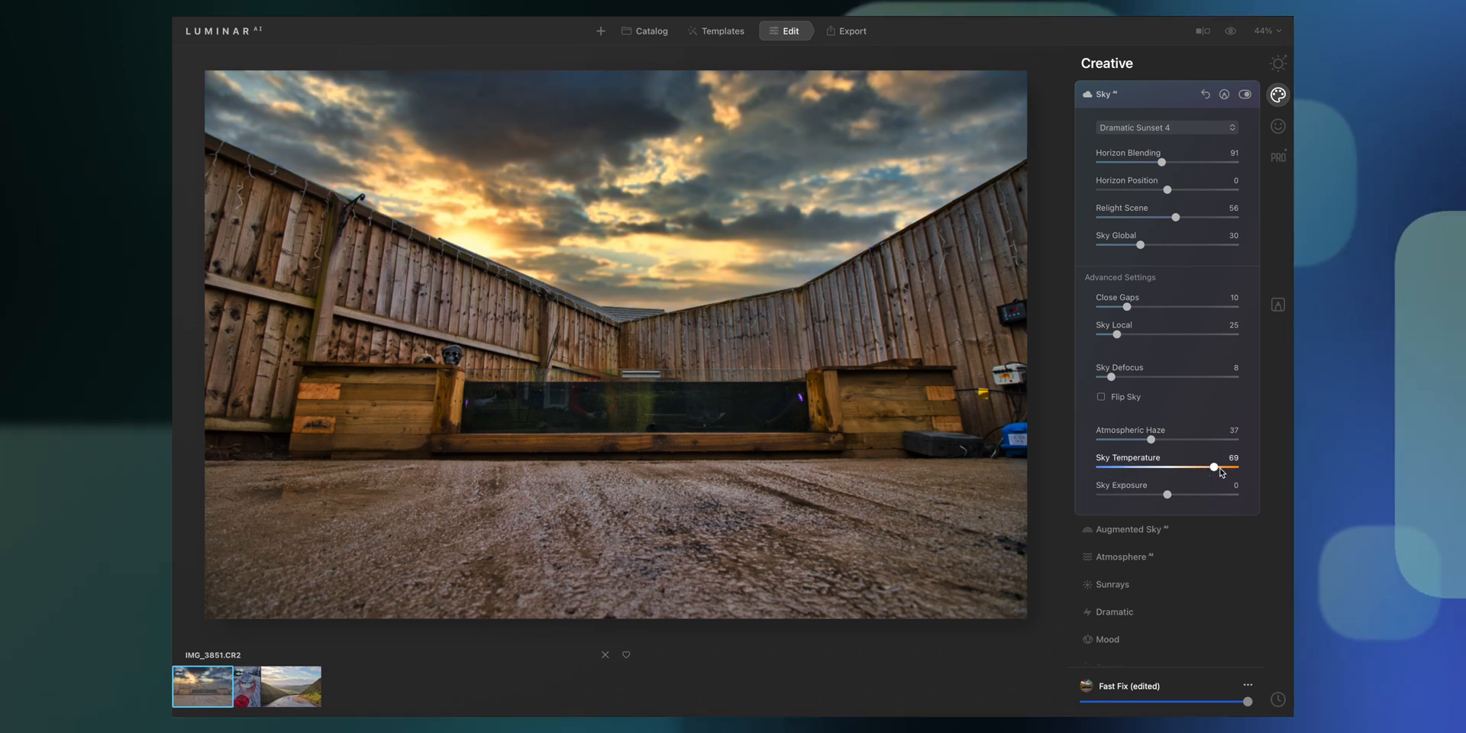
click(1218, 470)
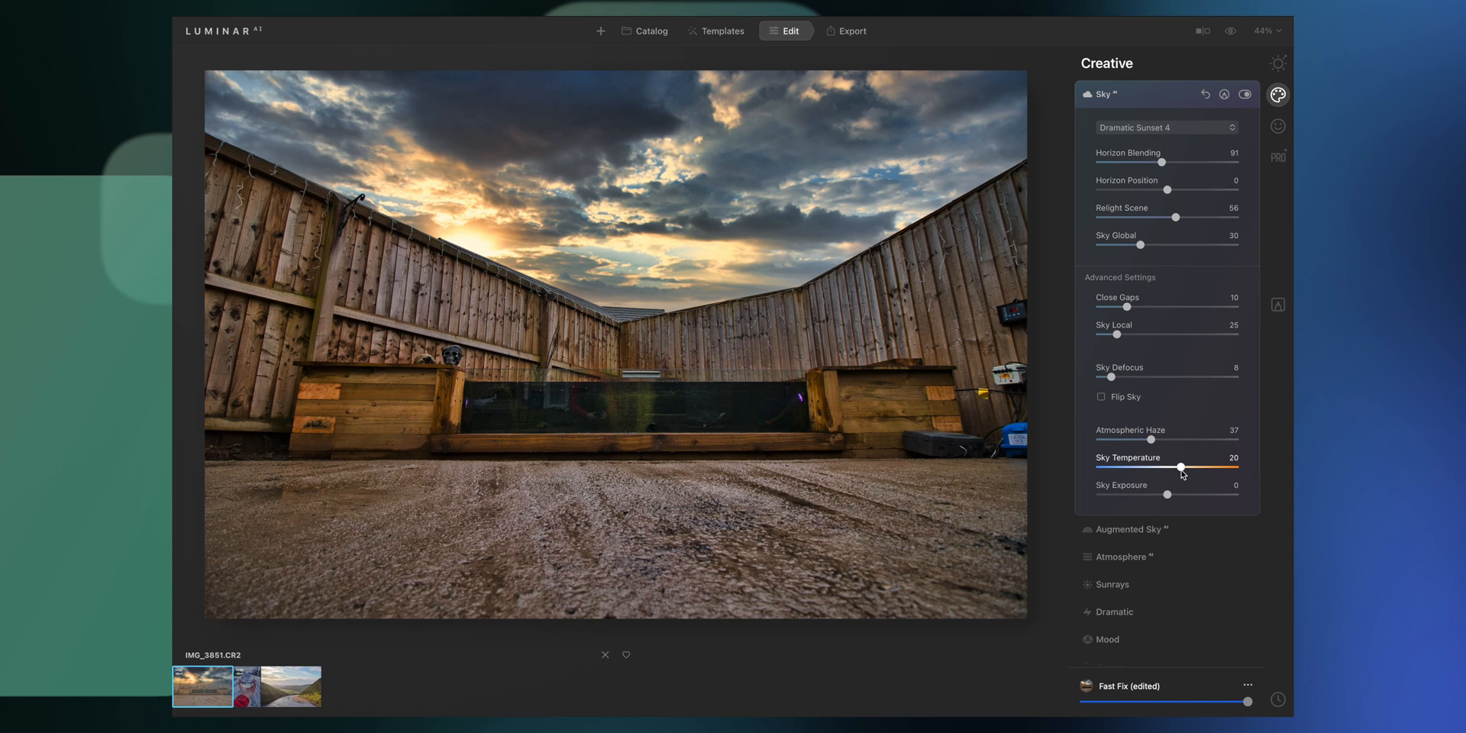
drag(1167, 494, 1154, 494)
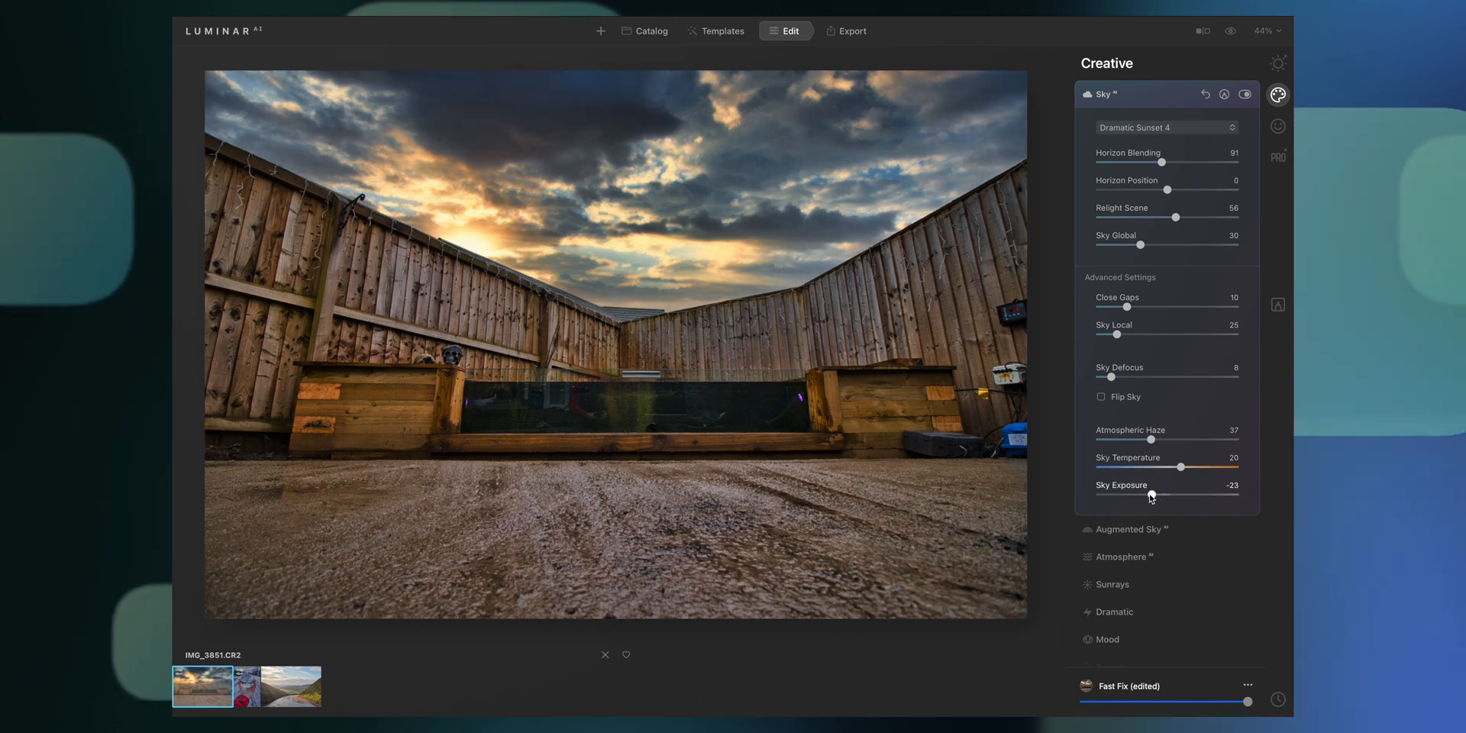